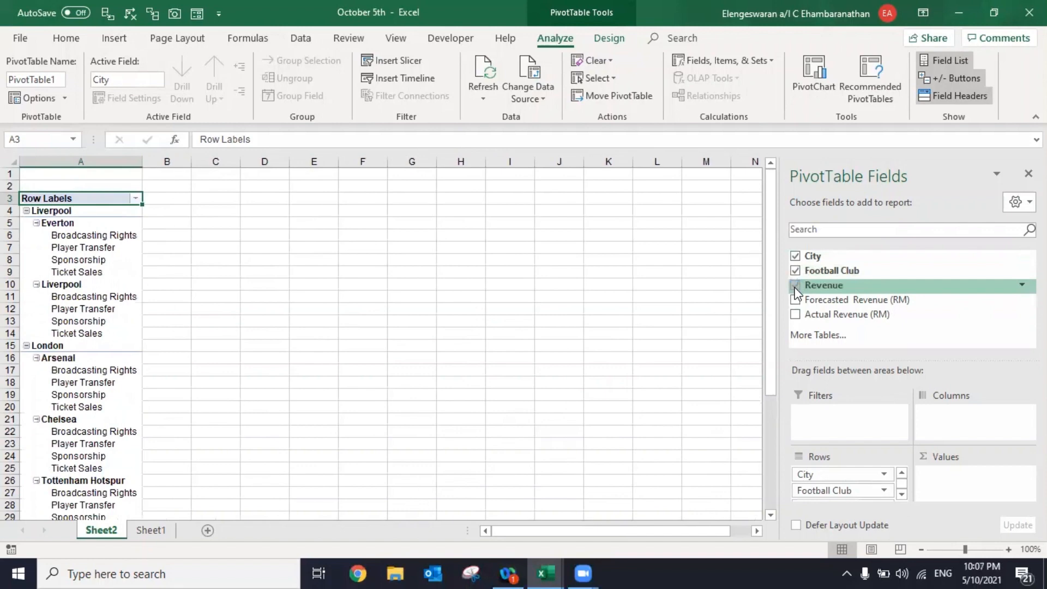
# - Add Forecasted Revenue (RM) to the pivot table's values twice, leaving Actual Revenue (RM) out
pyautogui.click(795, 299)
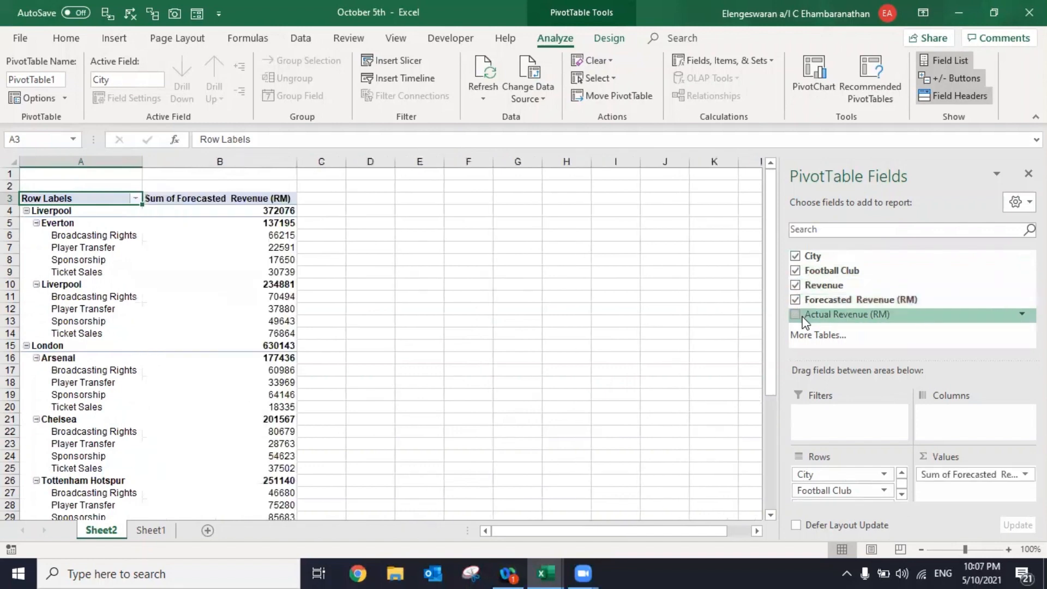
pyautogui.click(803, 317)
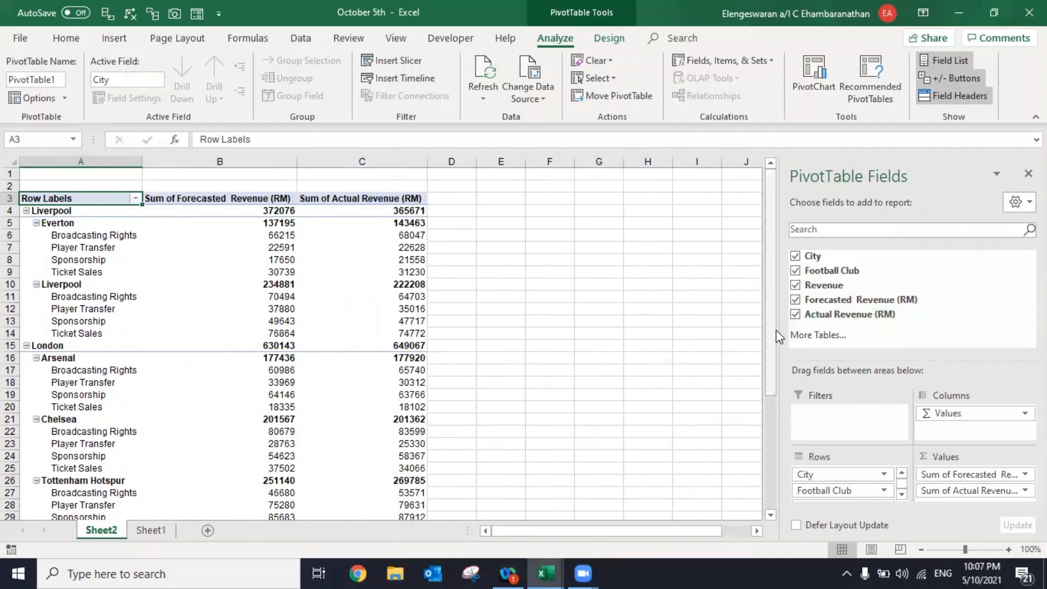
pyautogui.click(797, 316)
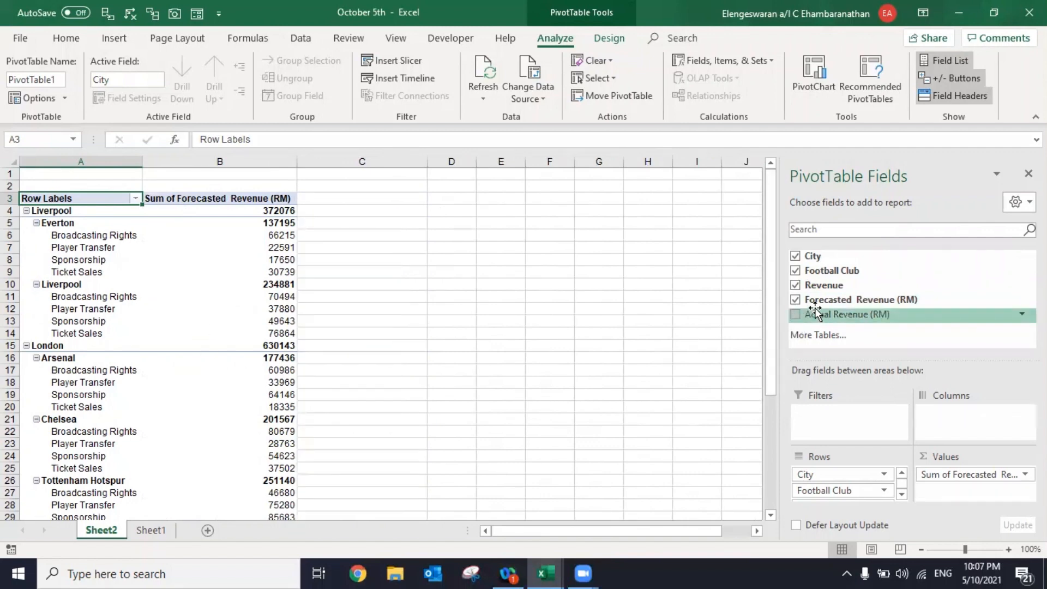
pyautogui.moveTo(826, 301); pyautogui.dragTo(967, 494)
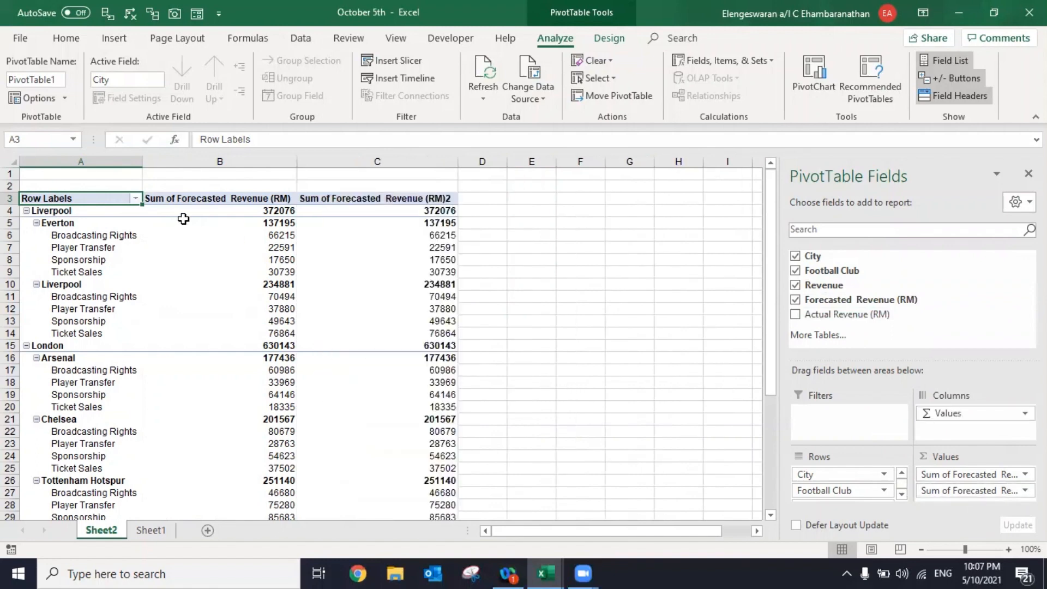
# - Show the second Forecasted Revenue (RM) column's values as % of Grand Total
pyautogui.click(401, 233)
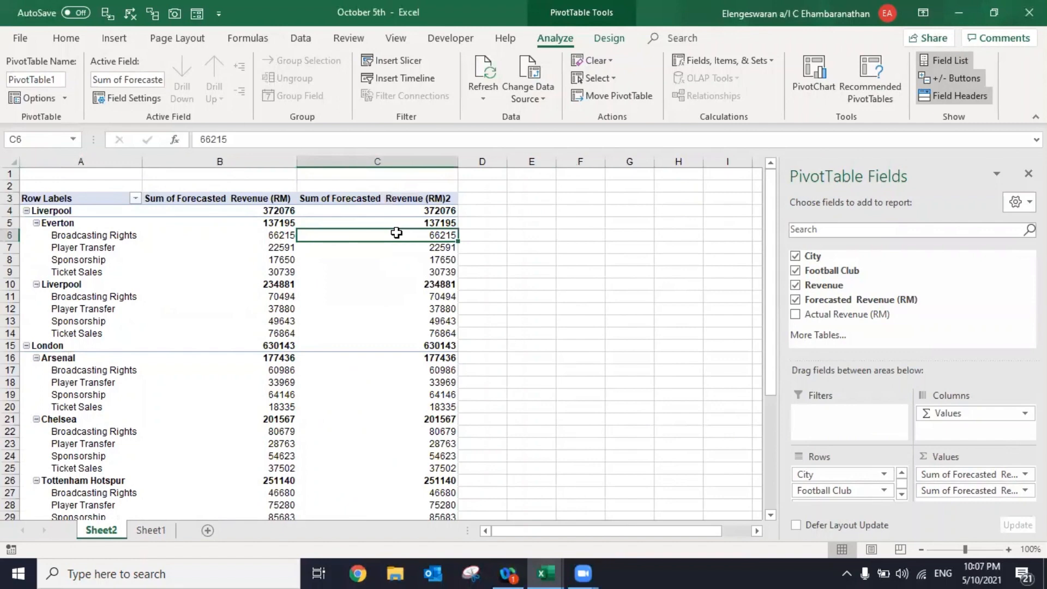
pyautogui.rightClick(397, 235)
pyautogui.moveTo(461, 381)
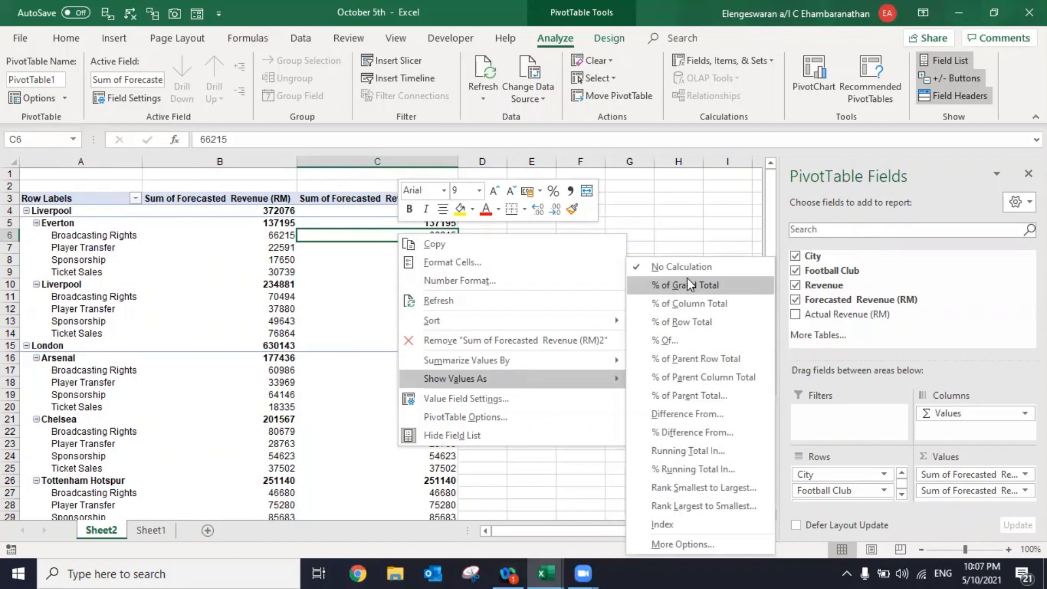
pyautogui.click(678, 289)
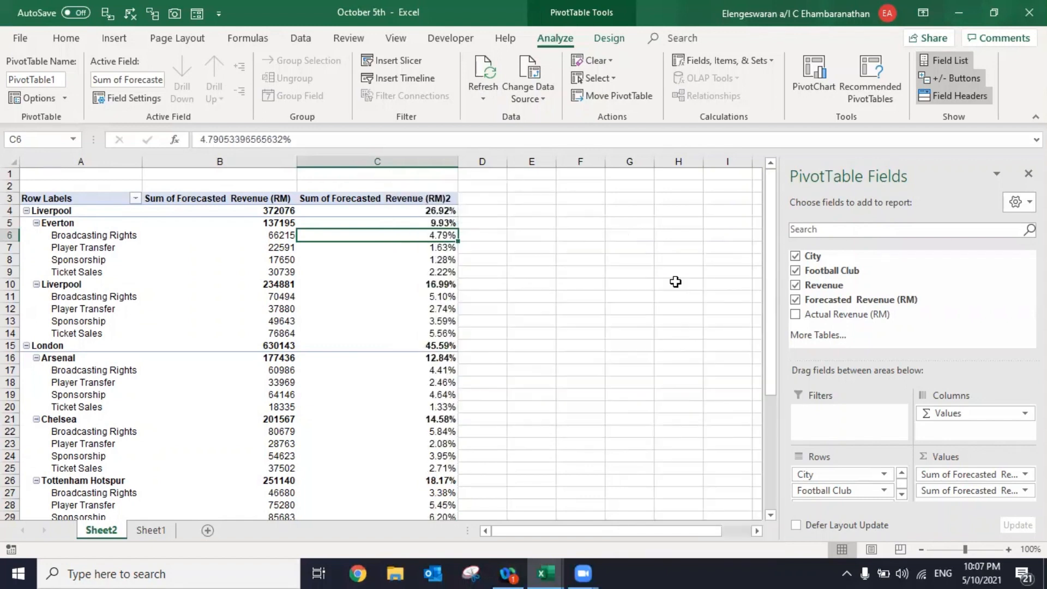
# - Switch the second Forecasted Revenue (RM) column to show values as % of Column Total
pyautogui.rightClick(398, 237)
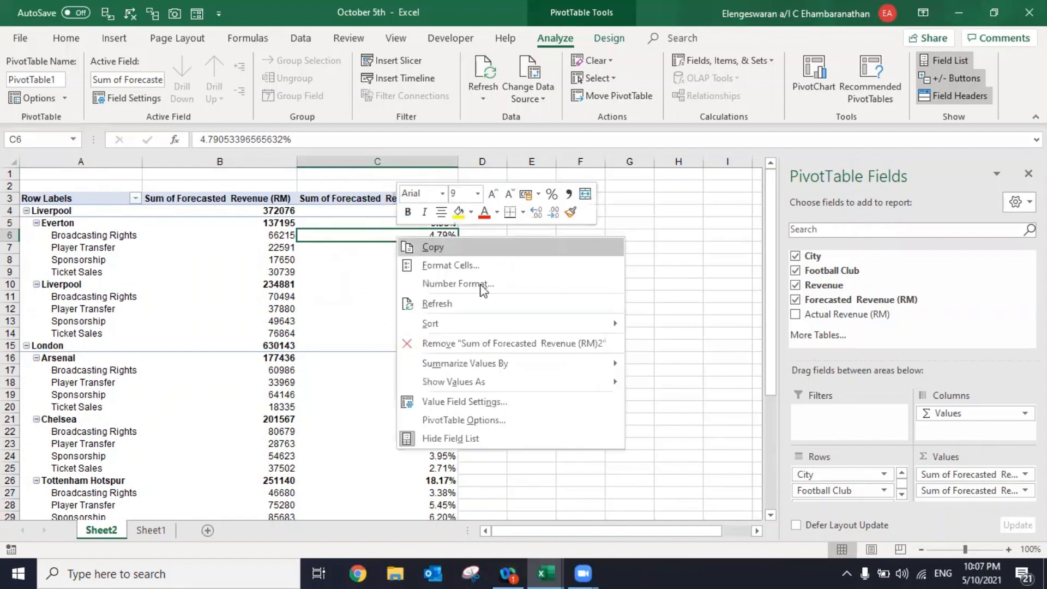
pyautogui.moveTo(516, 384)
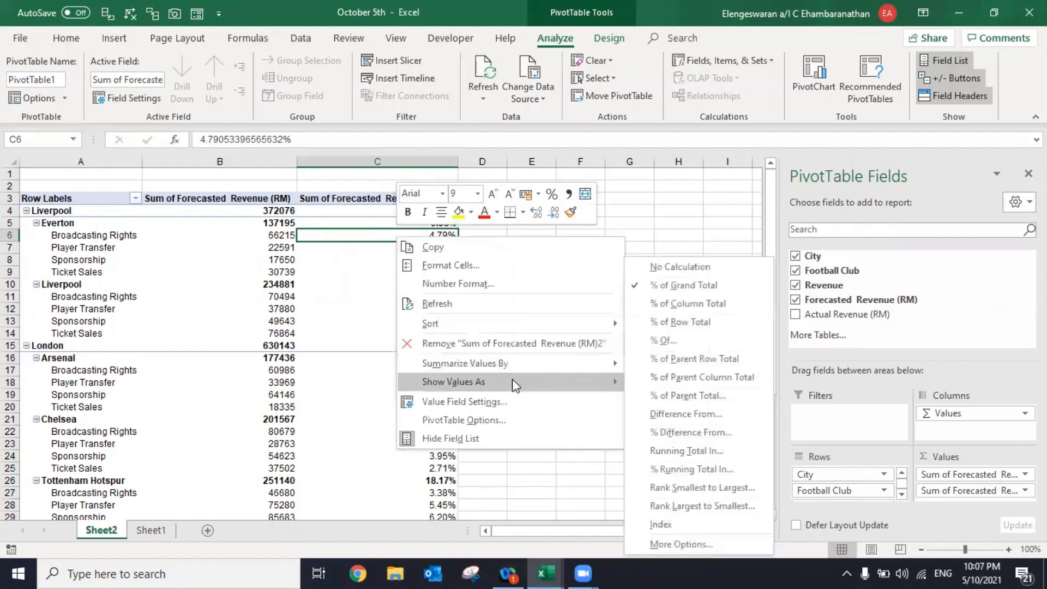
pyautogui.click(680, 303)
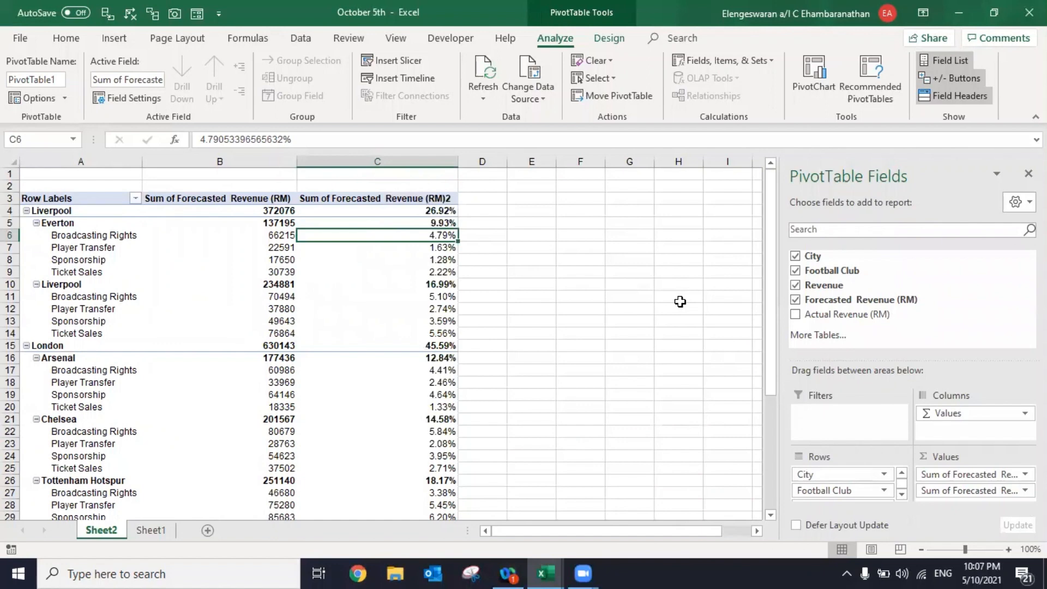
# - Switch the second Forecasted Revenue (RM) column to show values as % of Parent Column Total
pyautogui.rightClick(418, 235)
pyautogui.moveTo(496, 378)
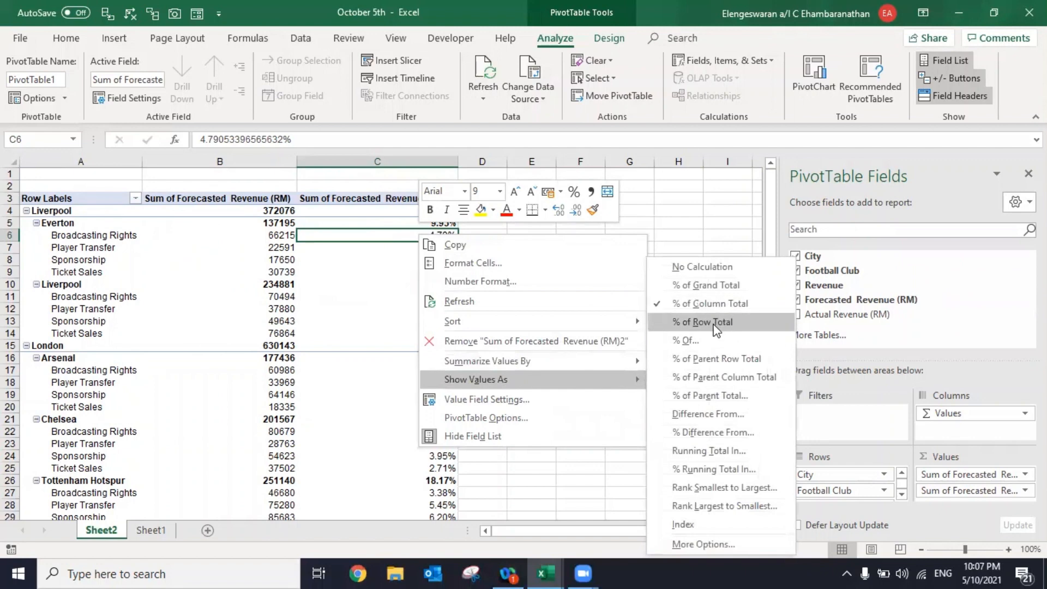
pyautogui.click(731, 379)
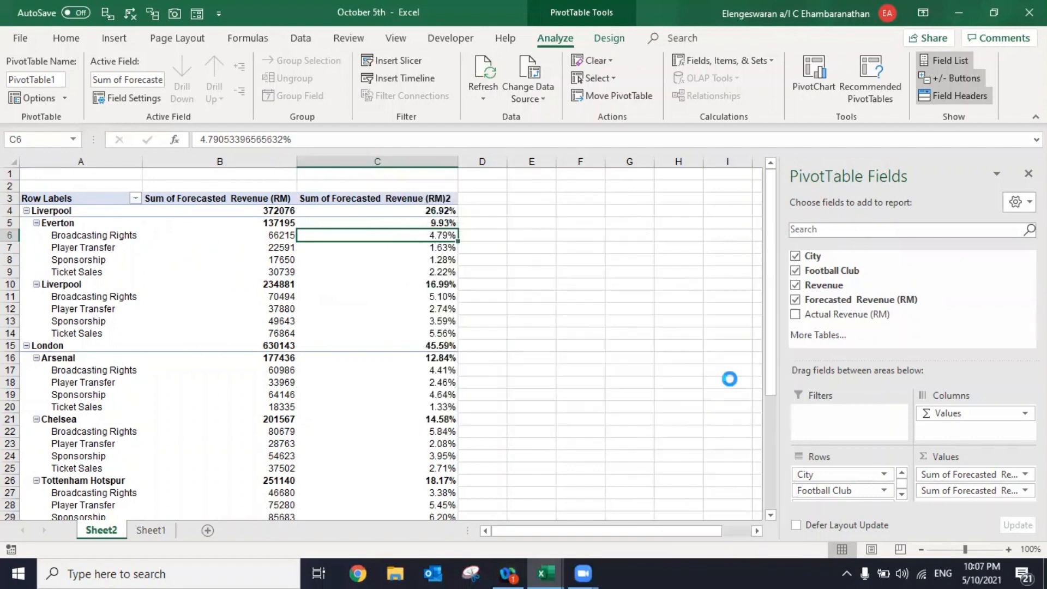
# - Switch the second Forecasted Revenue (RM) column to show values as % of Parent Row Total
pyautogui.rightClick(334, 237)
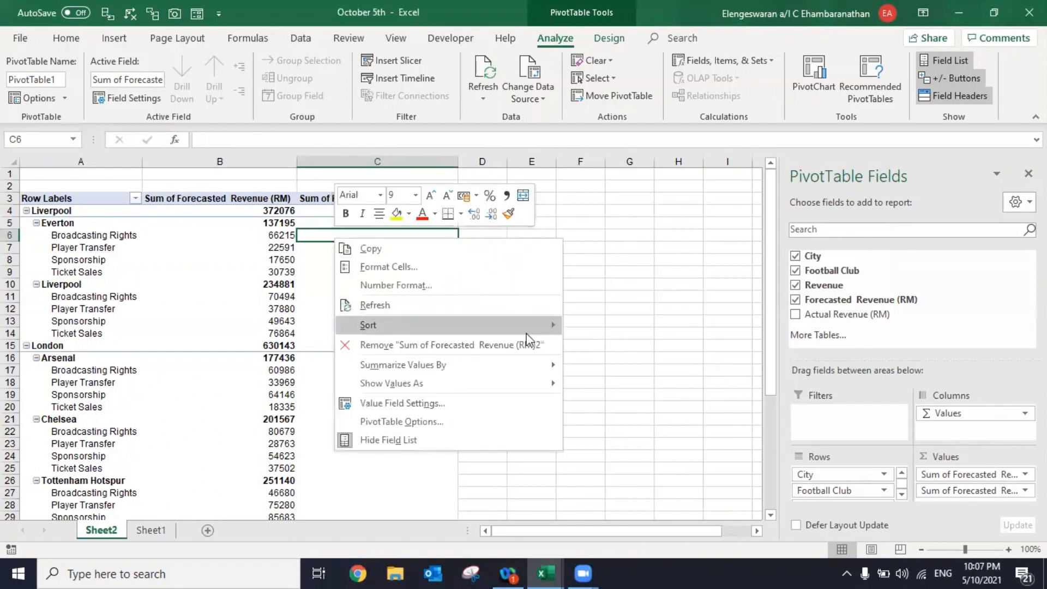
pyautogui.moveTo(507, 392)
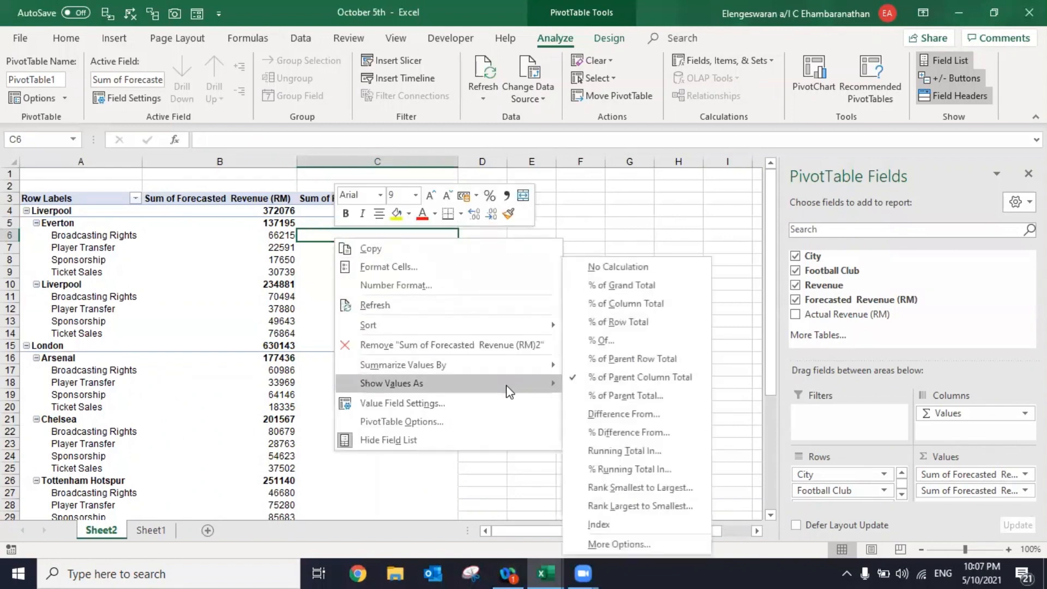
pyautogui.click(627, 360)
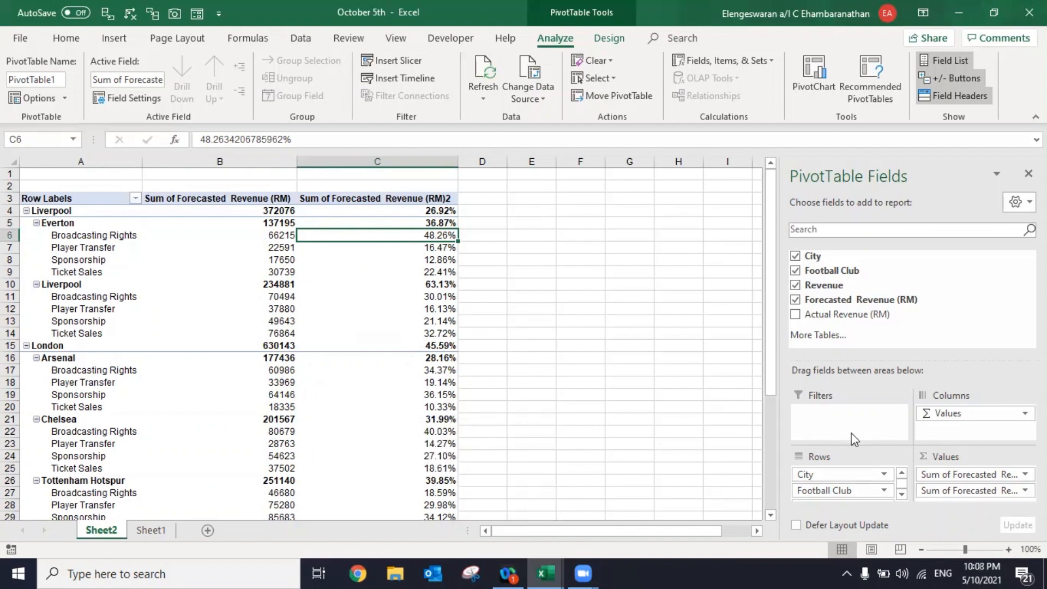
# - Replace the pivot table's two forecast value columns with one each for Forecasted Revenue (RM) and Actual Revenue (RM)
pyautogui.click(795, 300)
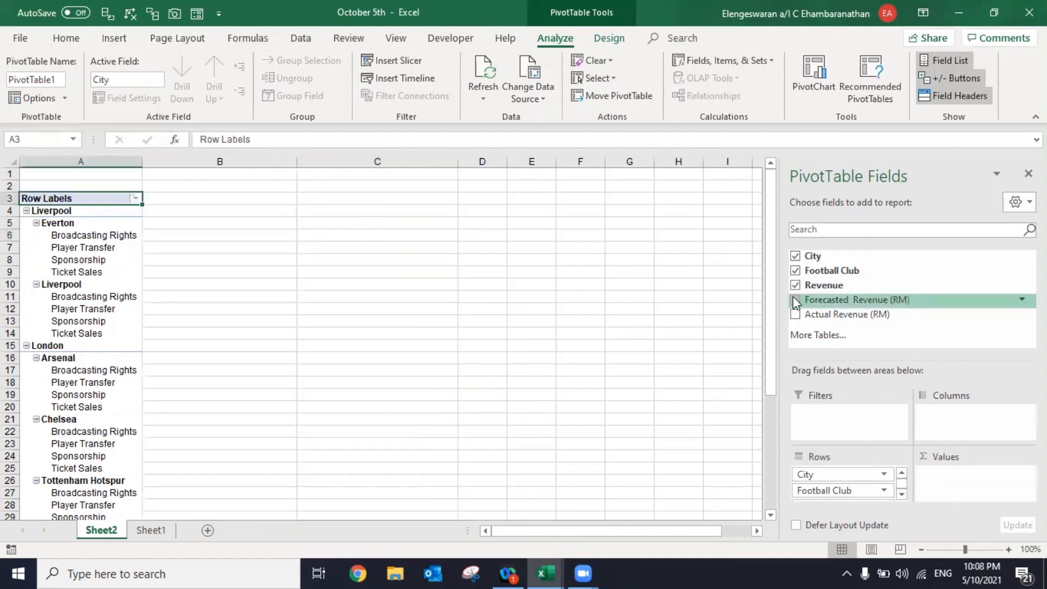
pyautogui.moveTo(807, 299); pyautogui.dragTo(958, 475)
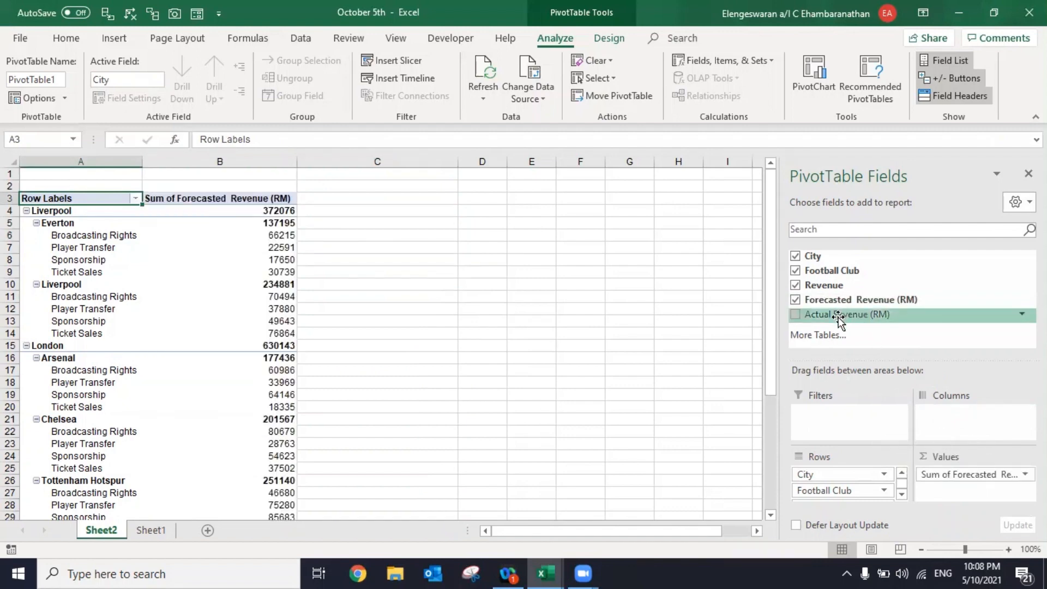
pyautogui.moveTo(838, 315); pyautogui.dragTo(978, 492)
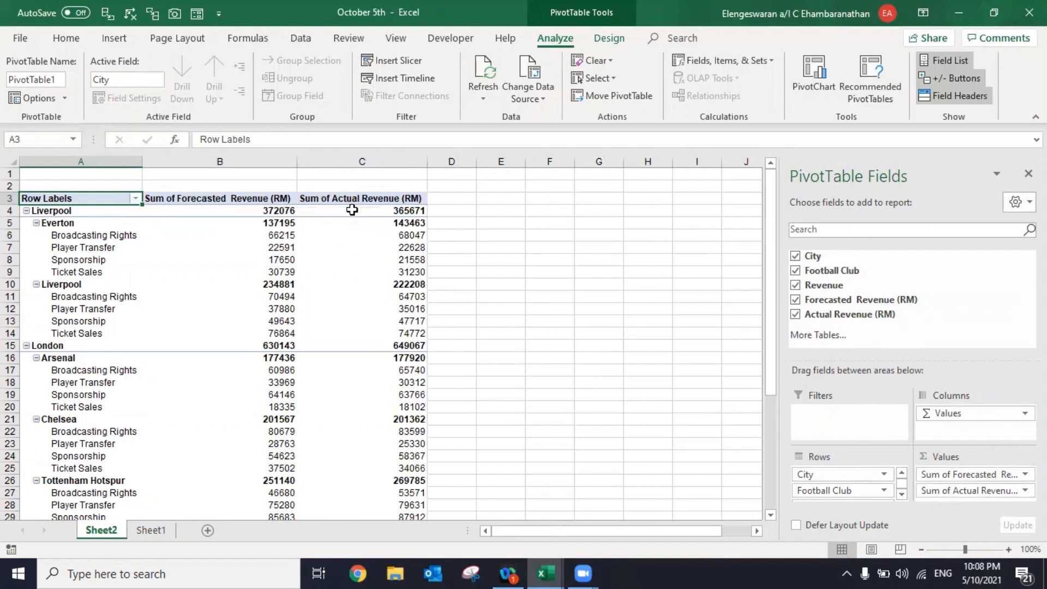
pyautogui.moveTo(355, 210)
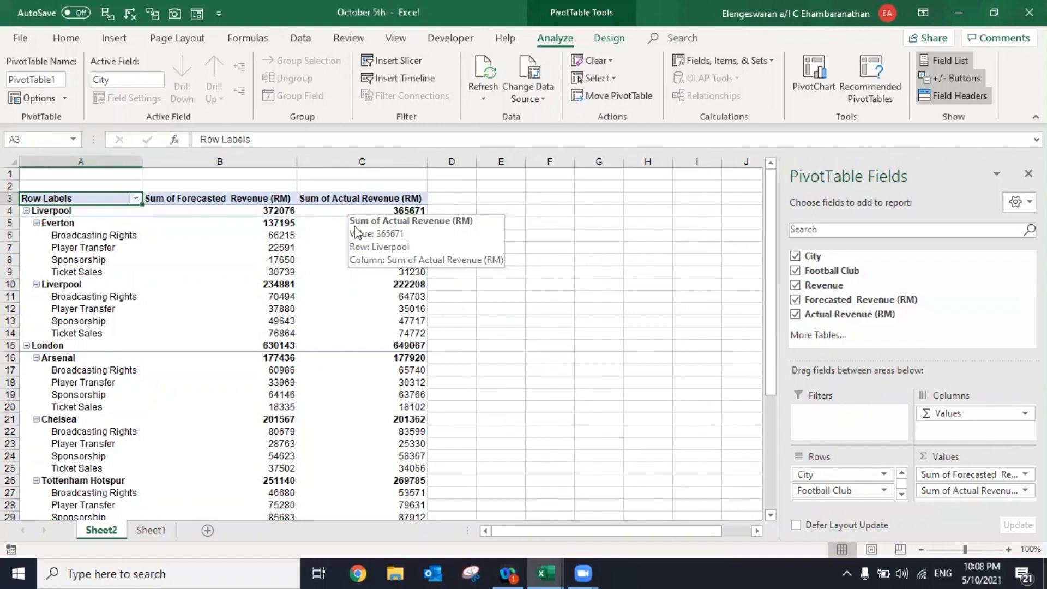
pyautogui.click(354, 235)
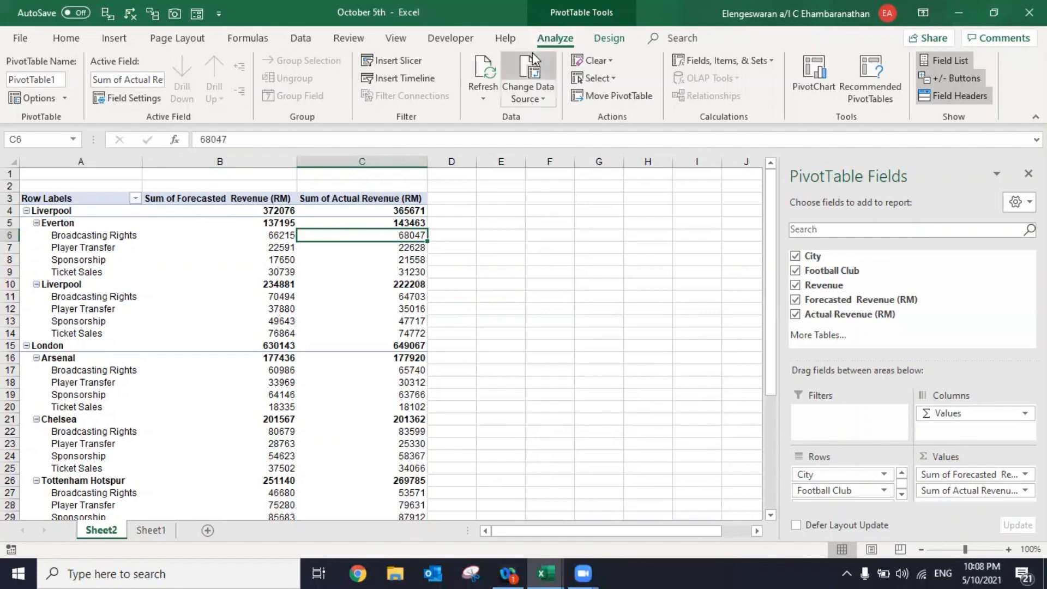
pyautogui.click(568, 246)
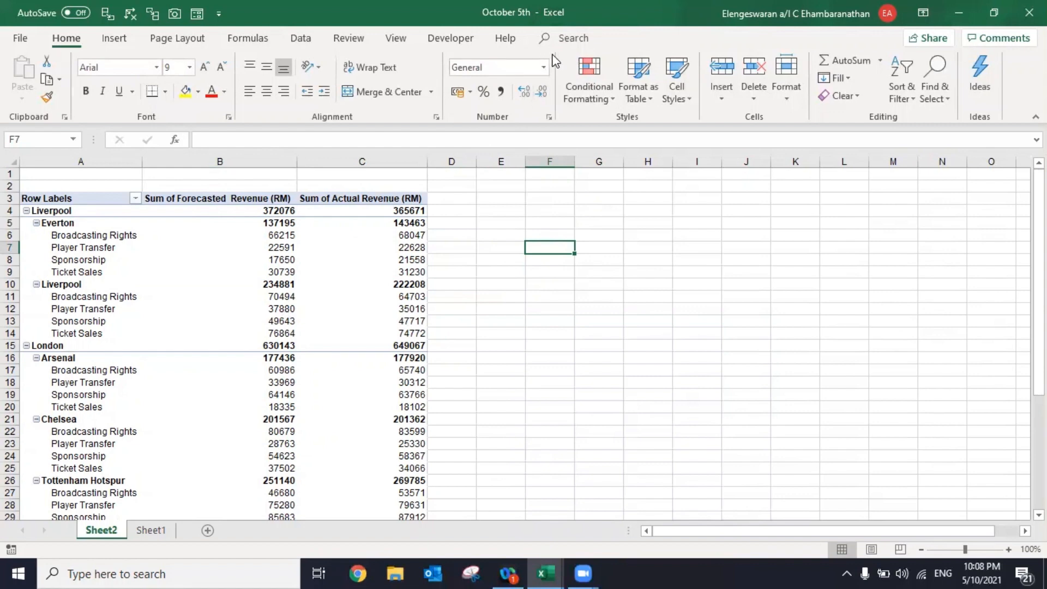
# - Insert Football Club and Revenue slicers for the pivot table and place them side by side in the empty cells beside it
pyautogui.click(385, 255)
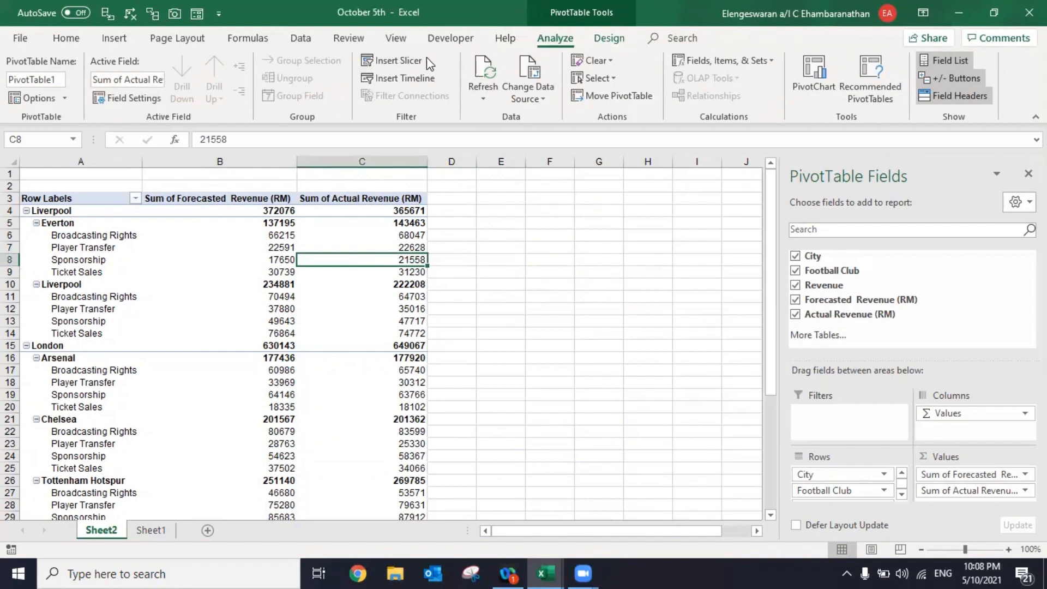
pyautogui.click(398, 63)
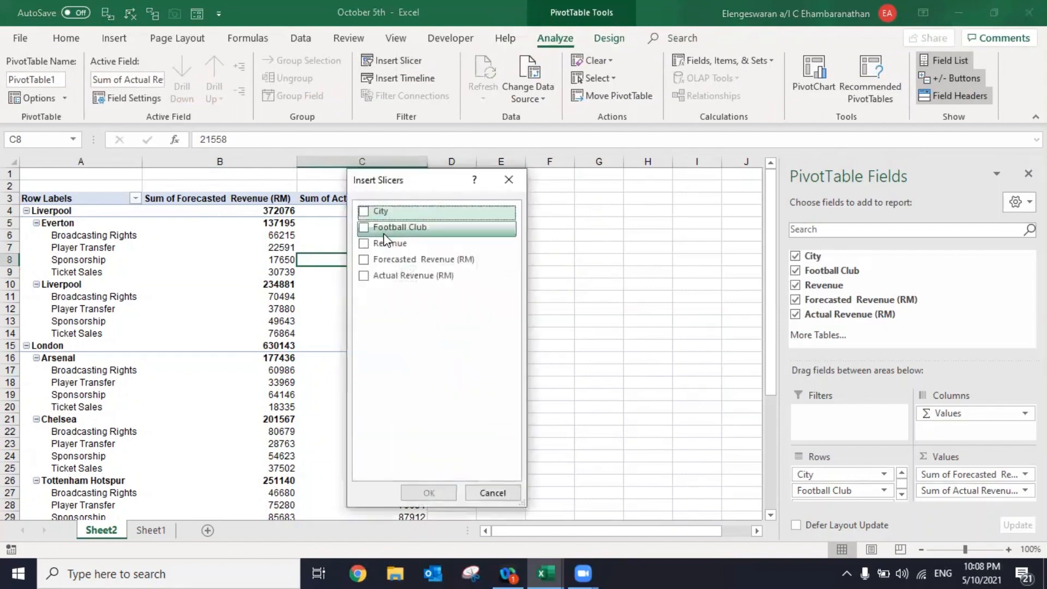
pyautogui.click(365, 229)
pyautogui.click(365, 243)
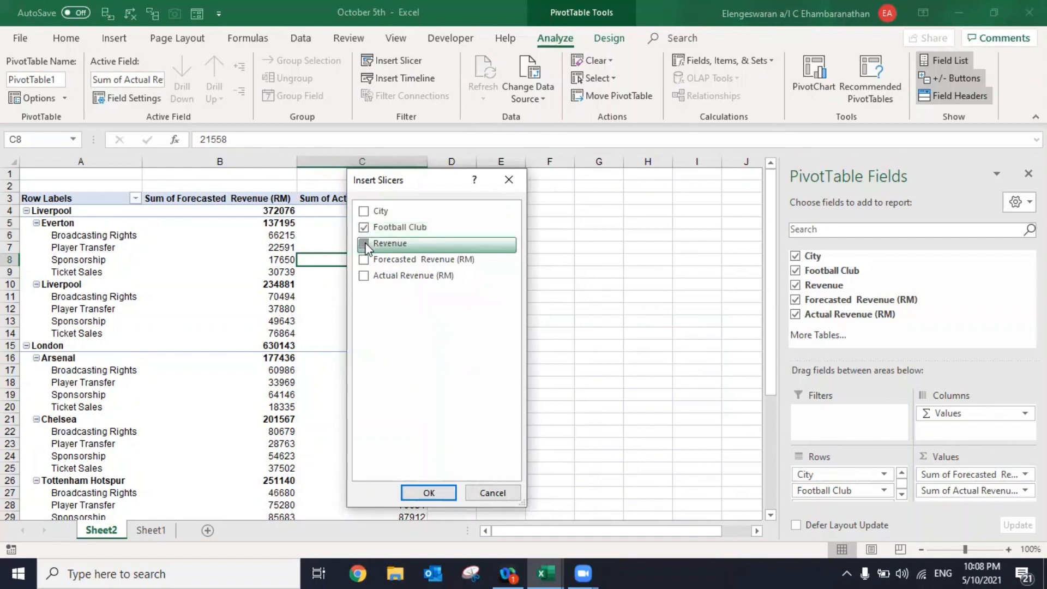
pyautogui.click(442, 492)
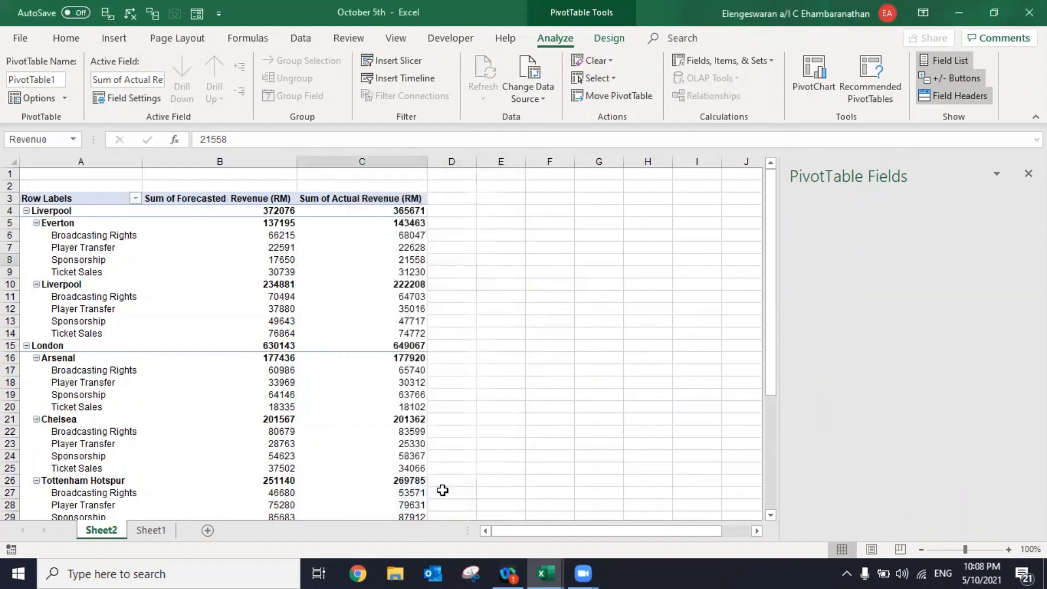
pyautogui.moveTo(397, 271); pyautogui.dragTo(777, 188)
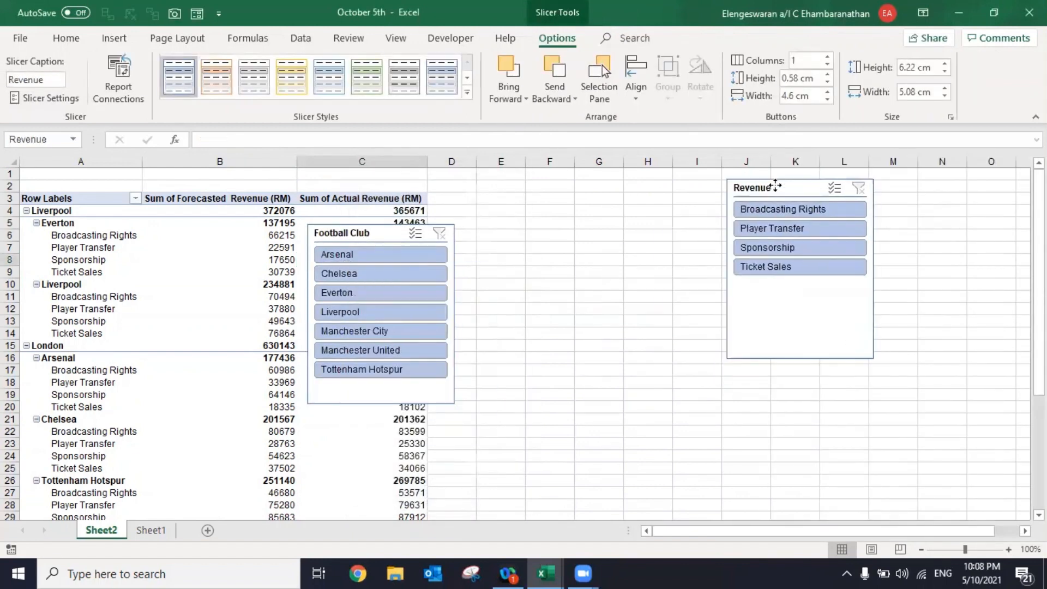
pyautogui.moveTo(380, 224); pyautogui.dragTo(646, 177)
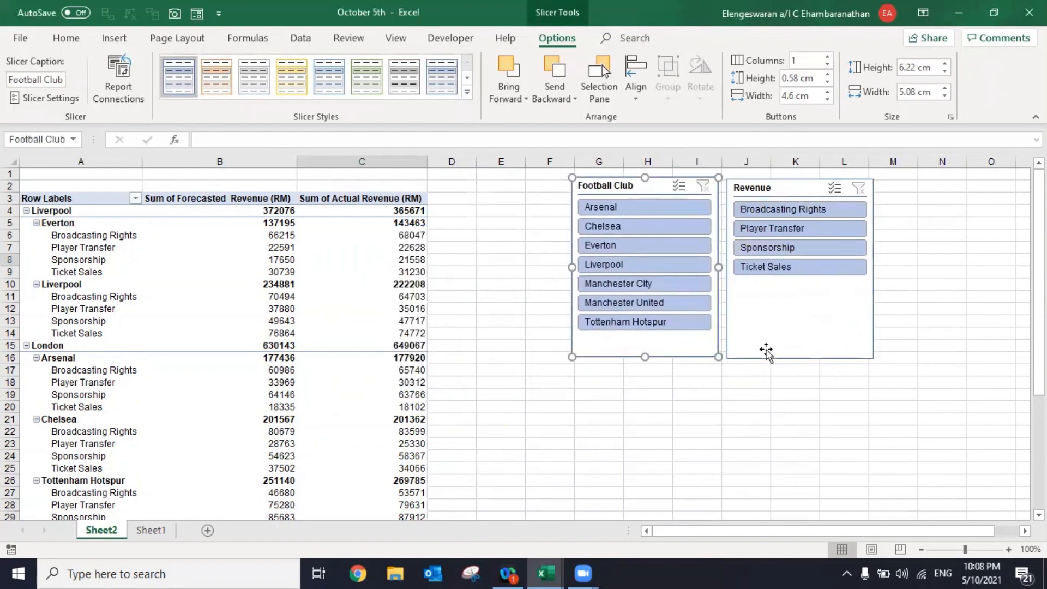
# - Insert a combo PivotChart from the pivot table with forecasted revenue as Line with Markers and actual revenue as Clustered Column
pyautogui.click(362, 284)
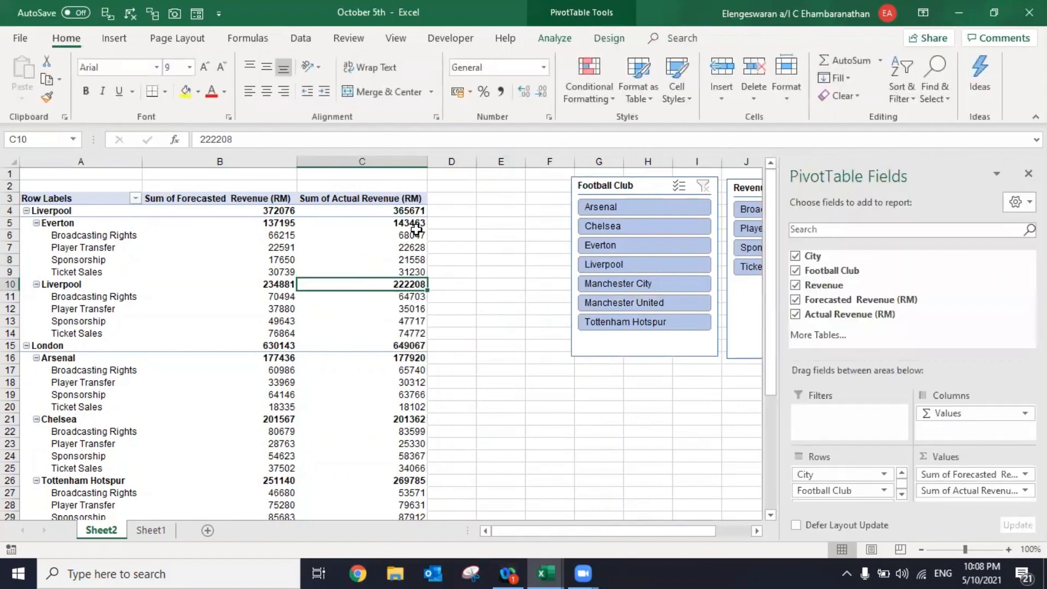
pyautogui.click(560, 37)
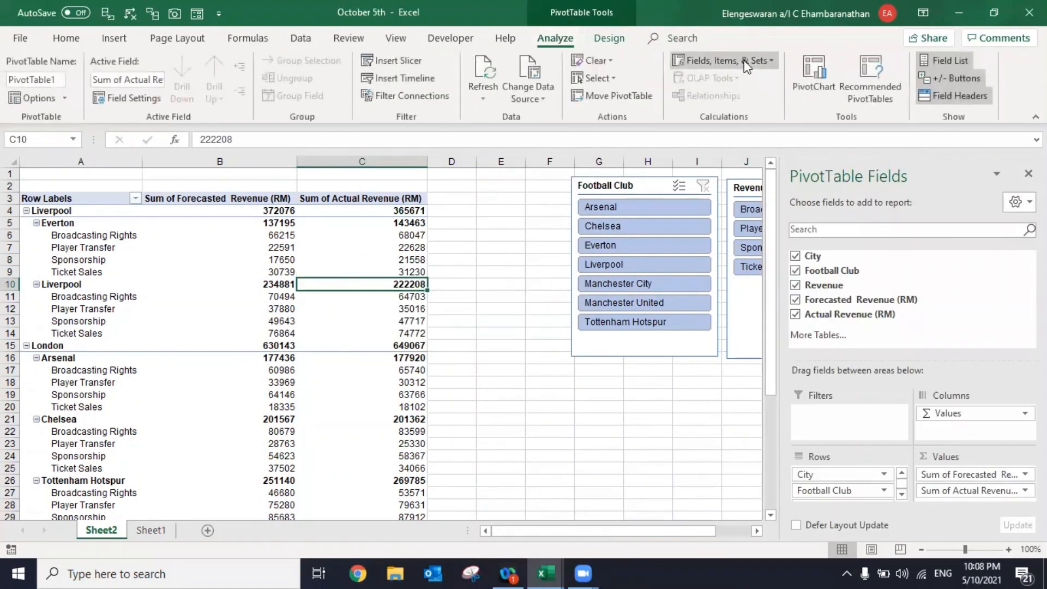
pyautogui.click(815, 70)
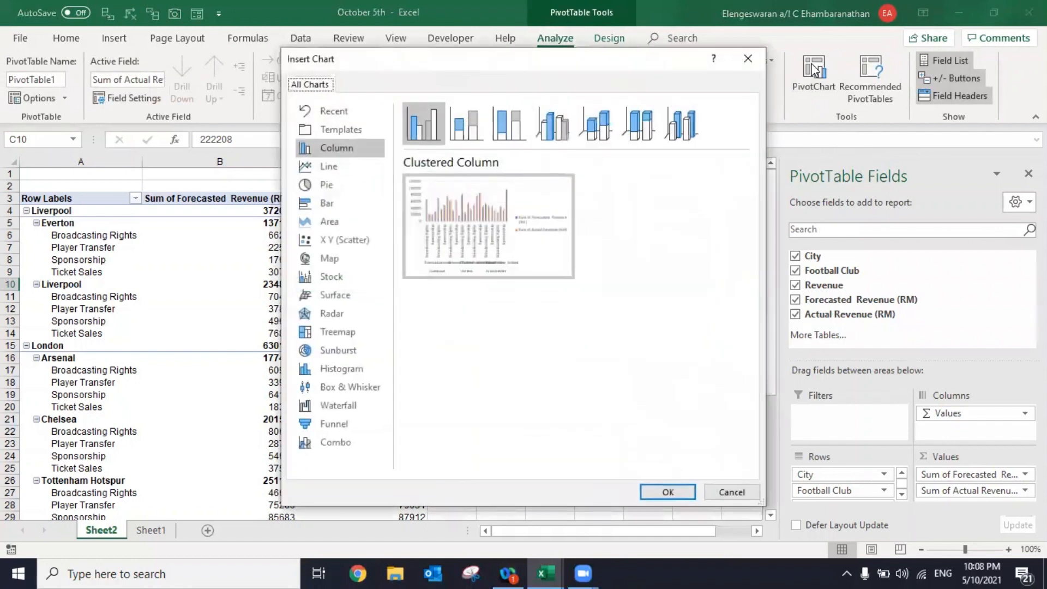
pyautogui.click(349, 440)
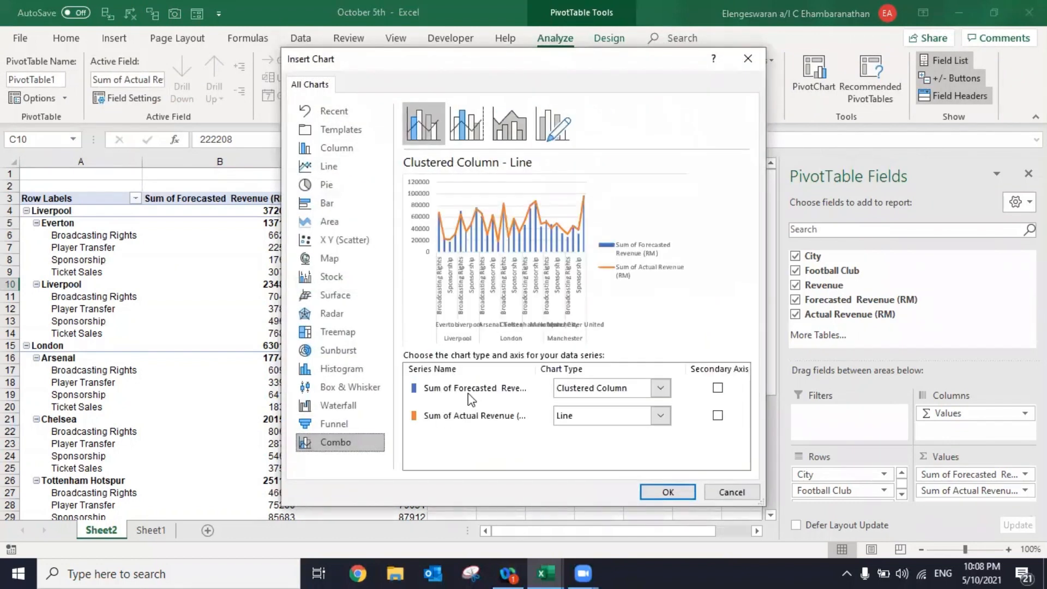
pyautogui.click(661, 388)
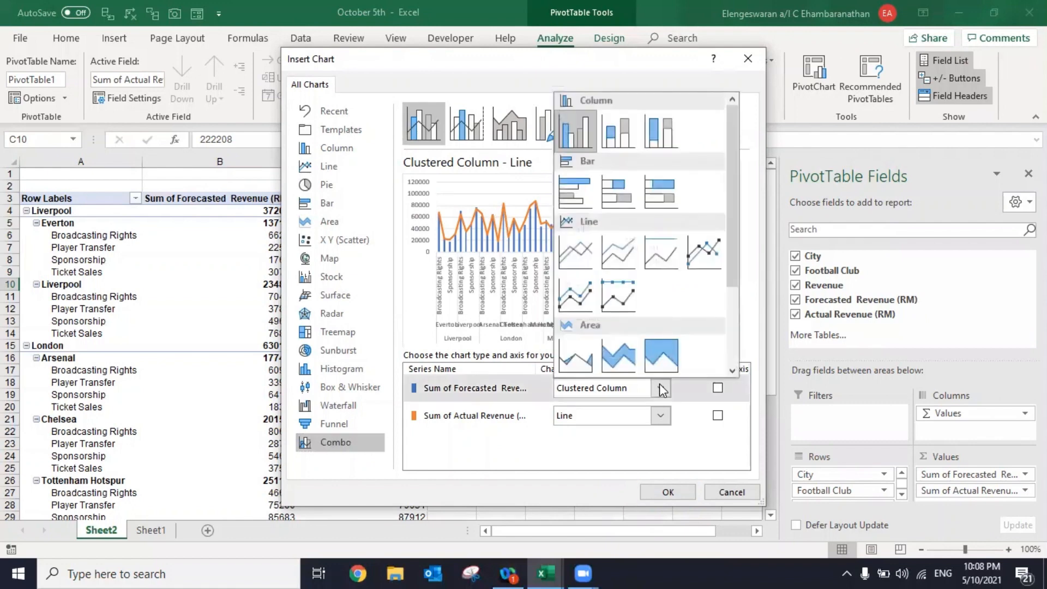
pyautogui.click(717, 259)
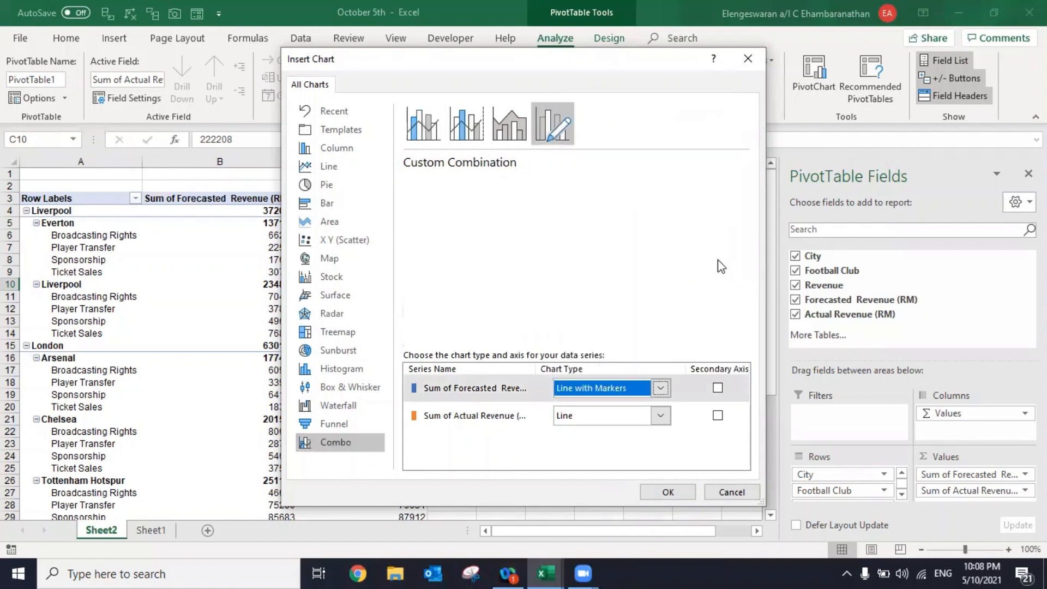
pyautogui.click(660, 416)
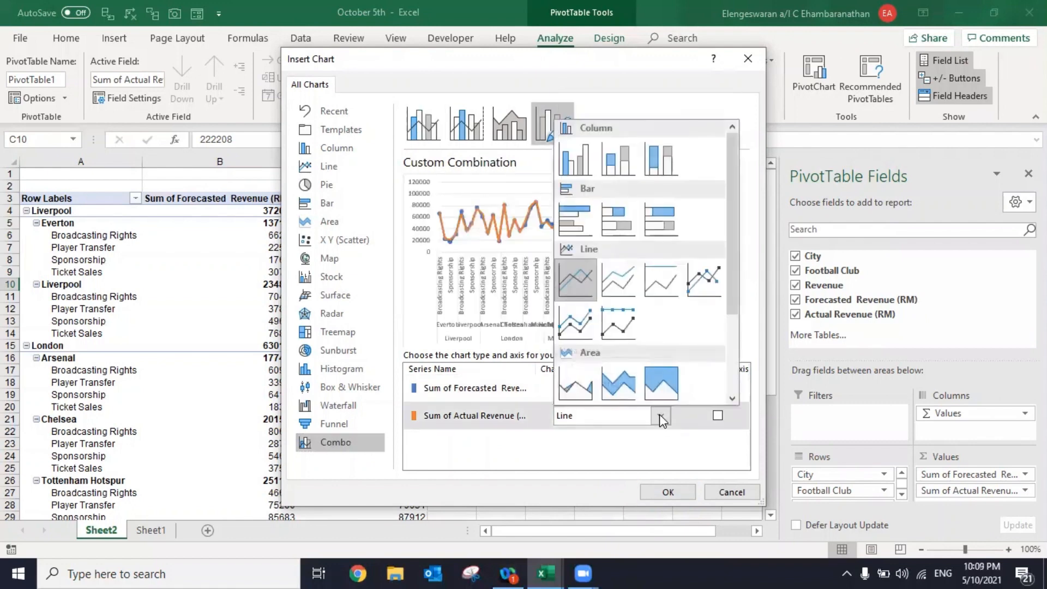
pyautogui.click(576, 166)
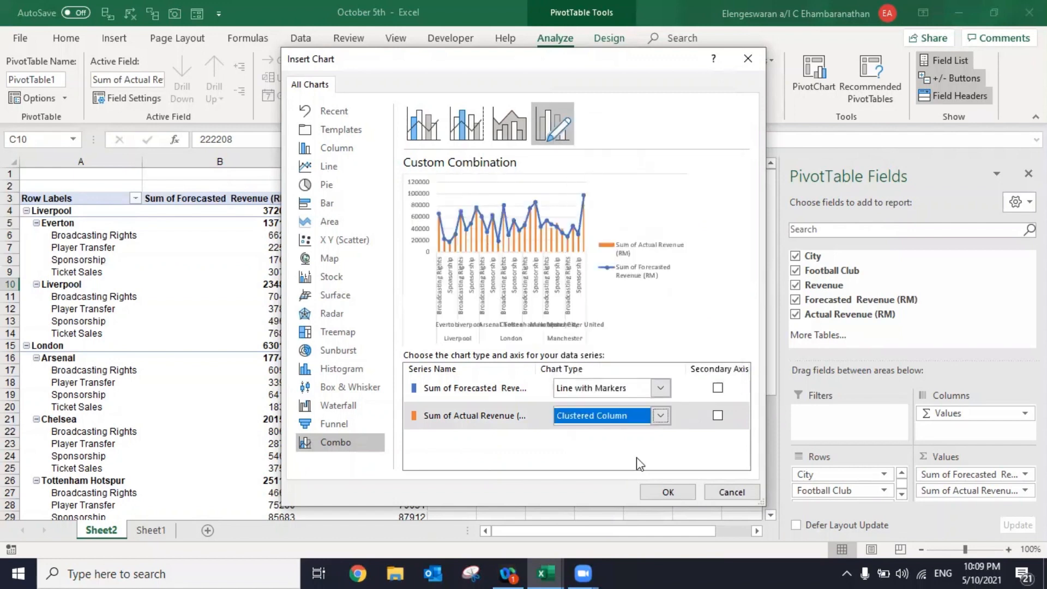
pyautogui.click(662, 492)
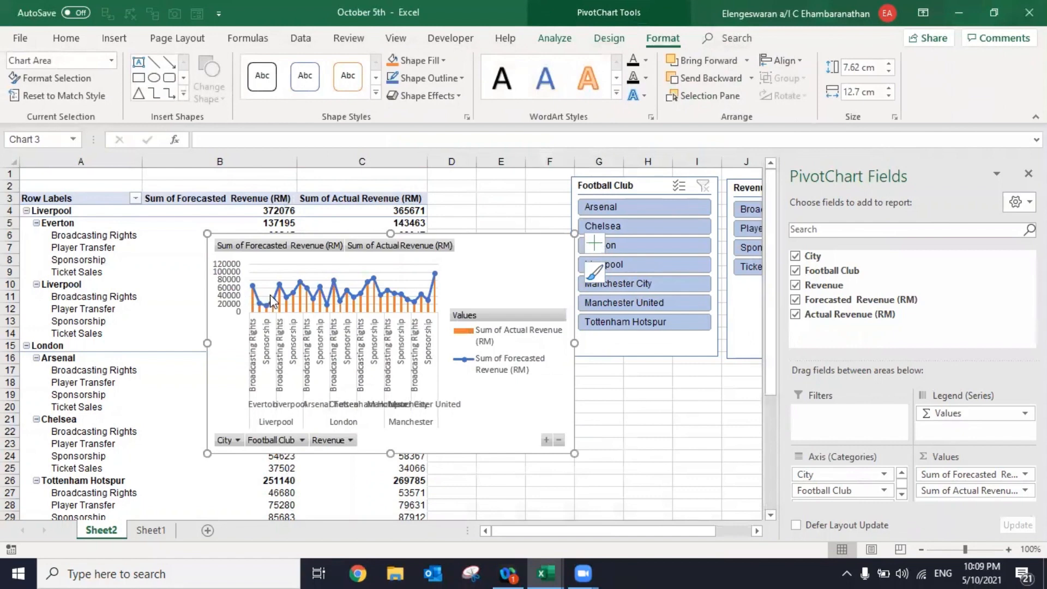
# - Hide all field buttons on the PivotChart and filter the data to Arsenal with the Football Club slicer
pyautogui.rightClick(249, 253)
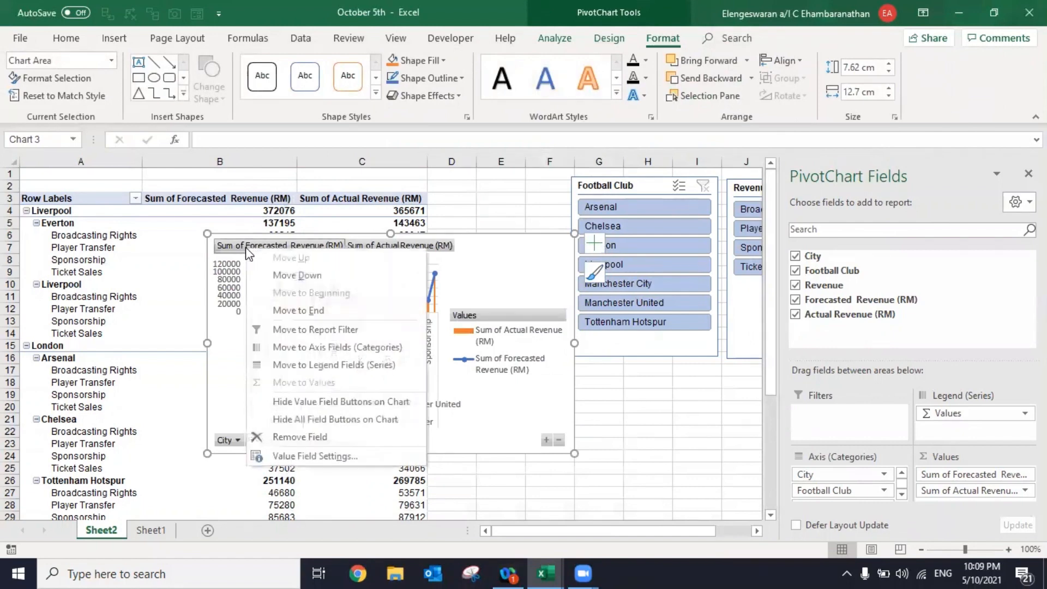
pyautogui.click(303, 419)
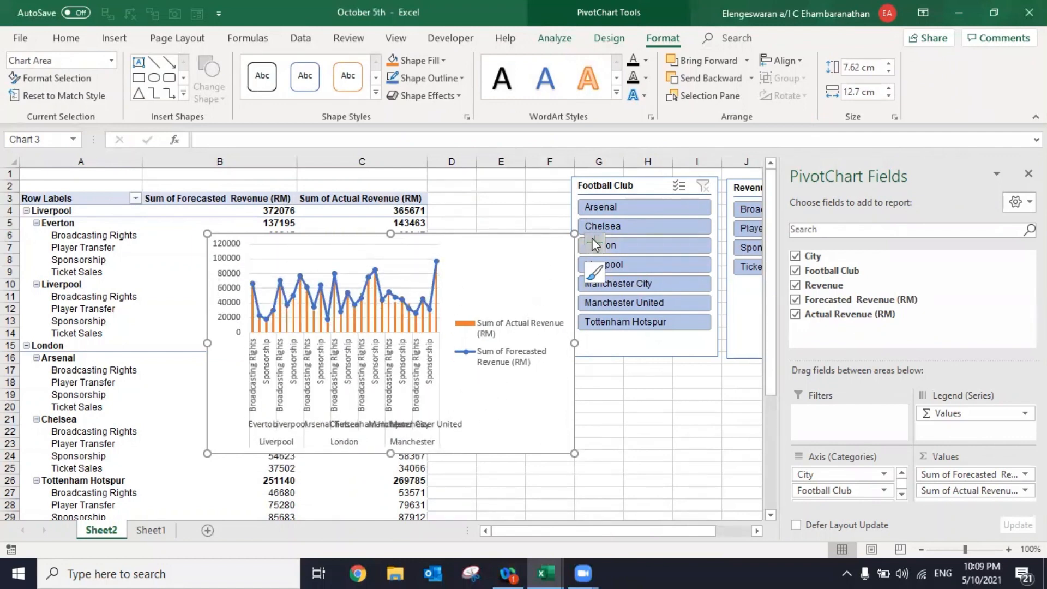
pyautogui.click(602, 208)
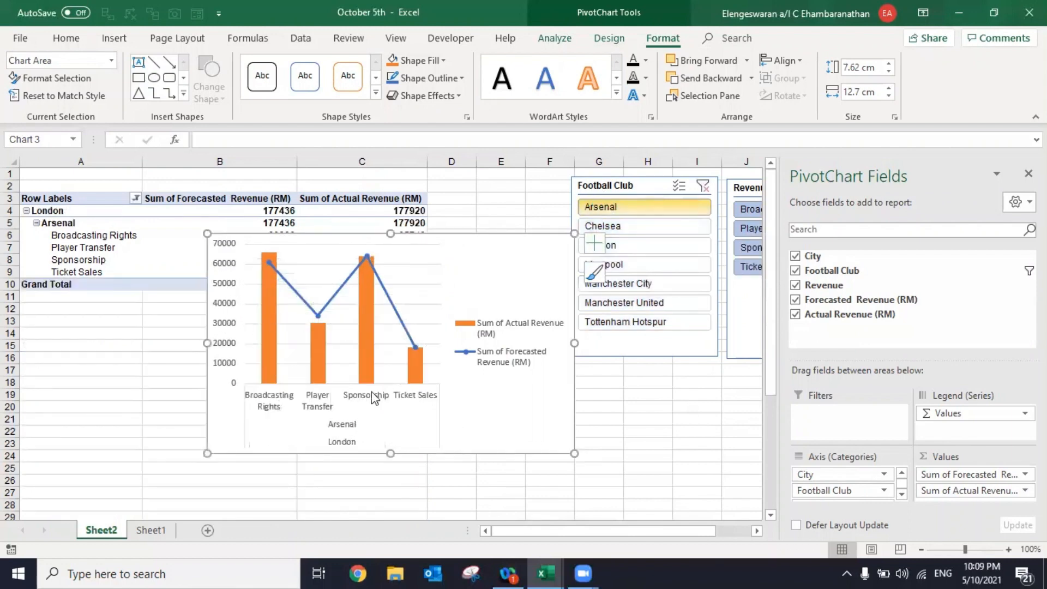
# - Remove the PivotChart's gridlines and set the forecasted revenue series to No Outline, leaving only its markers
pyautogui.click(600, 250)
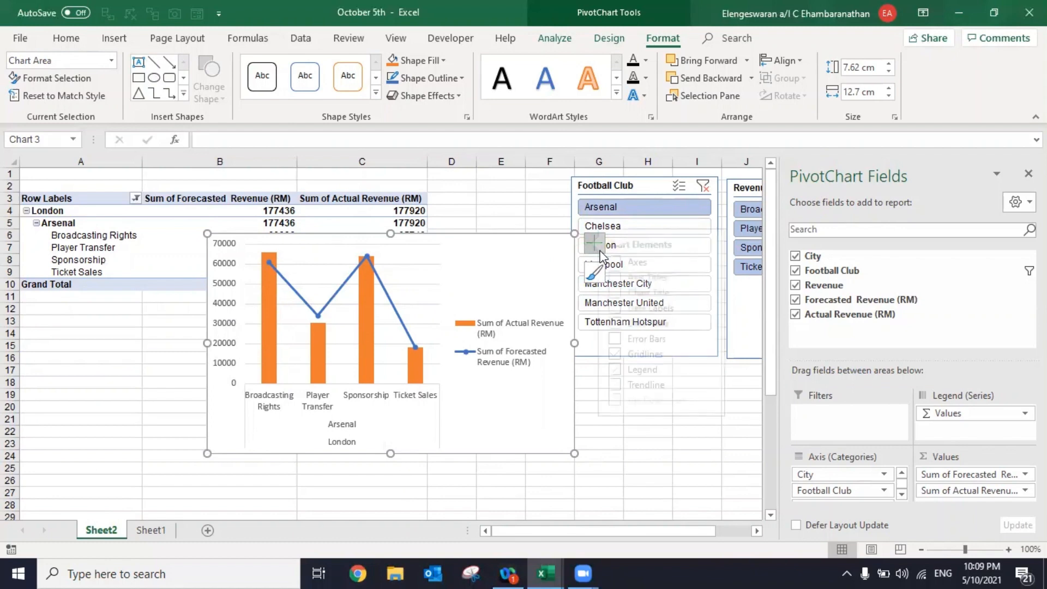
pyautogui.click(632, 355)
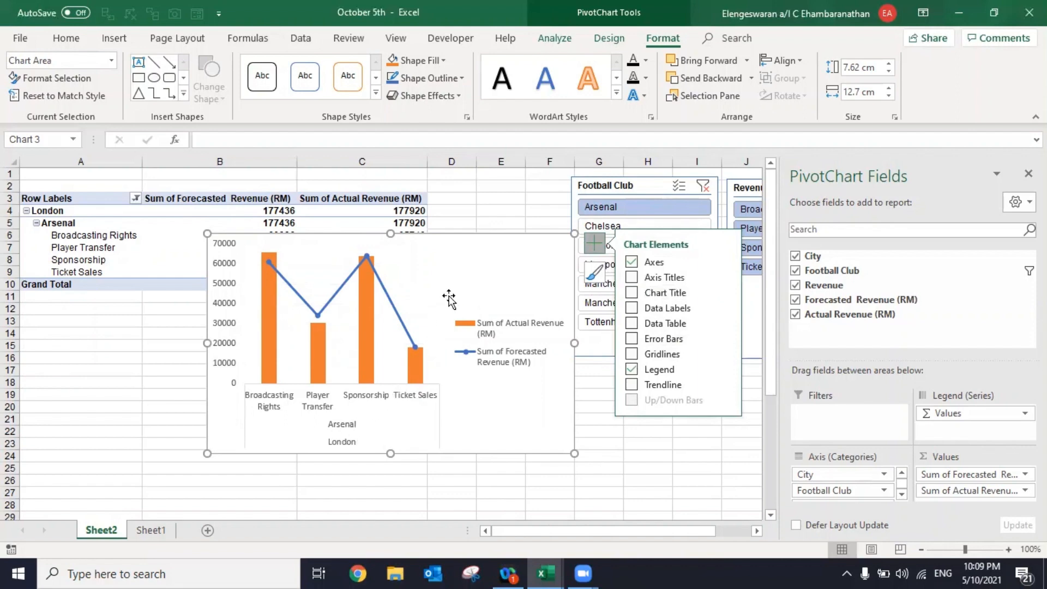
pyautogui.click(402, 321)
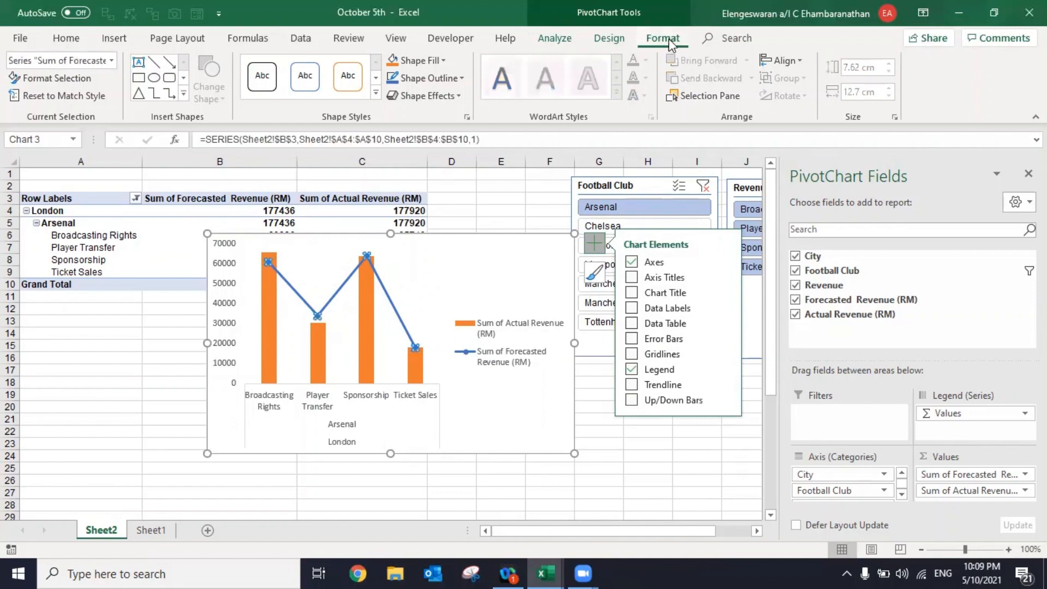
pyautogui.click(430, 79)
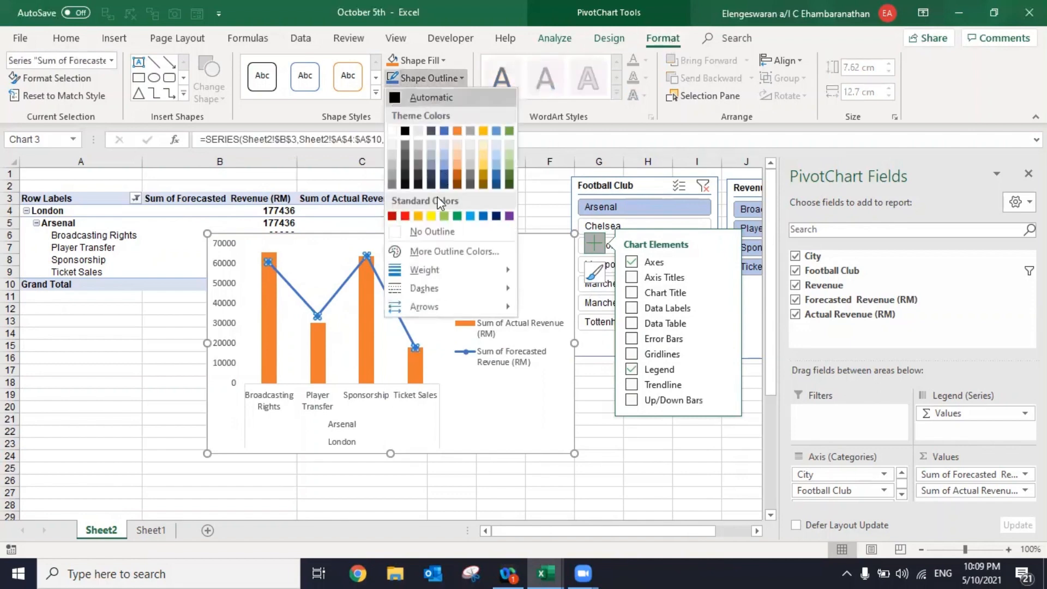
pyautogui.click(430, 231)
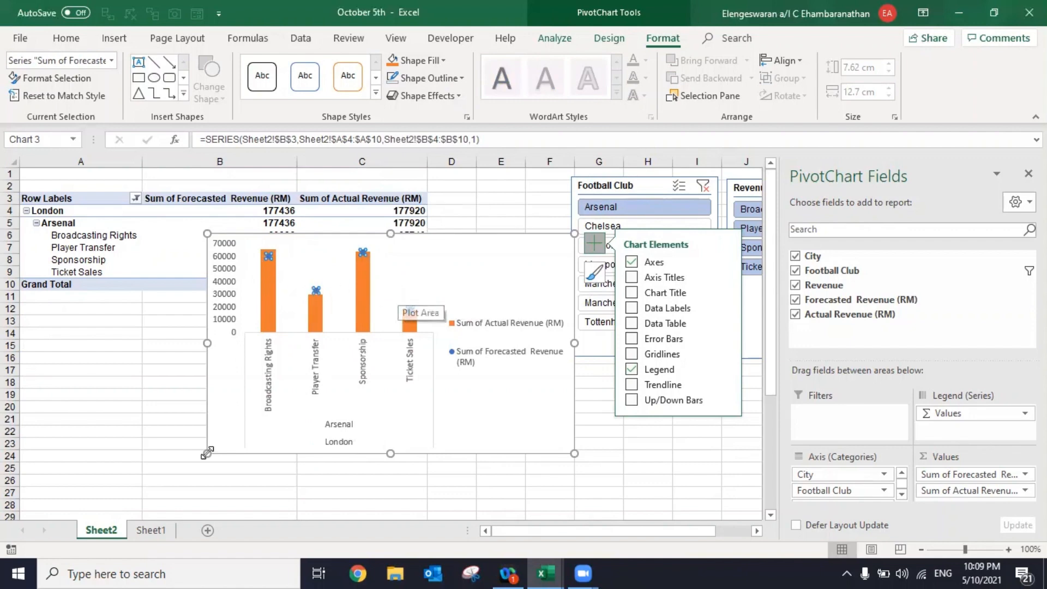
# - Enlarge the PivotChart to about 9.33 cm high by 16.38 cm wide and add data labels to the forecasted revenue markers
pyautogui.moveTo(206, 453); pyautogui.dragTo(101, 502)
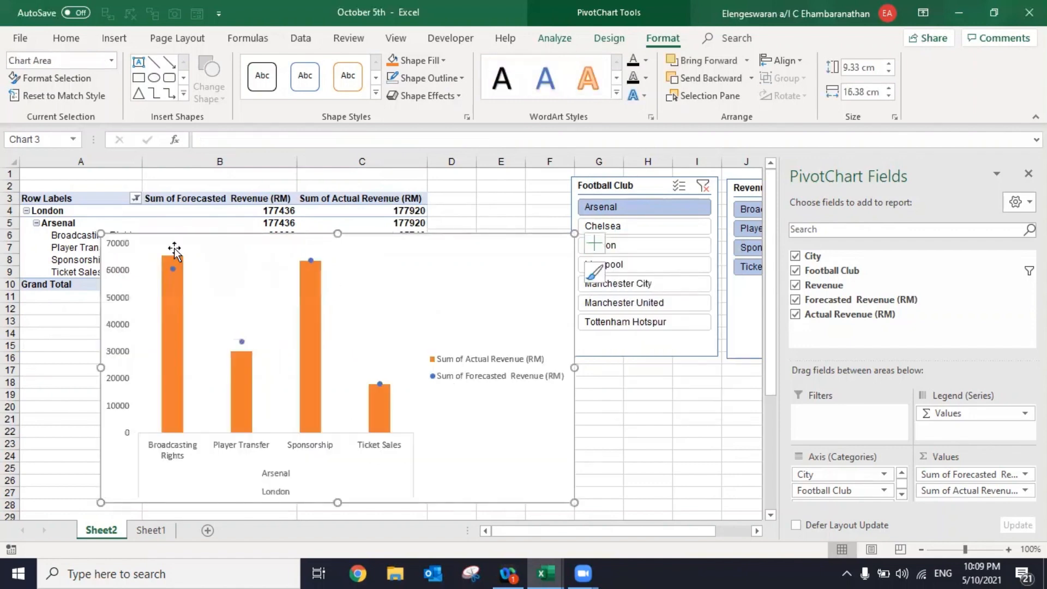
pyautogui.moveTo(319, 278)
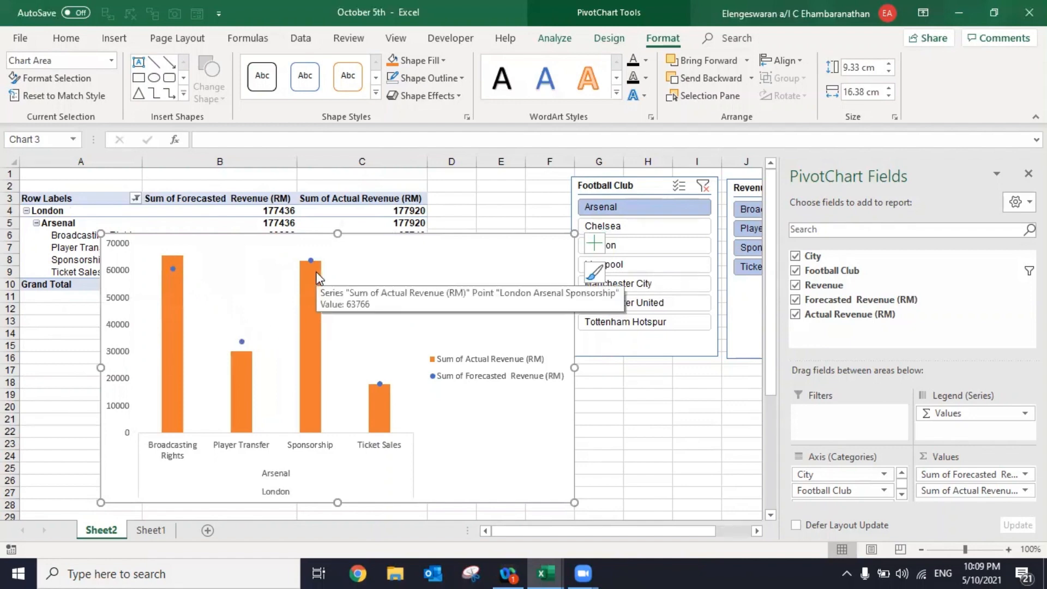
pyautogui.click(242, 342)
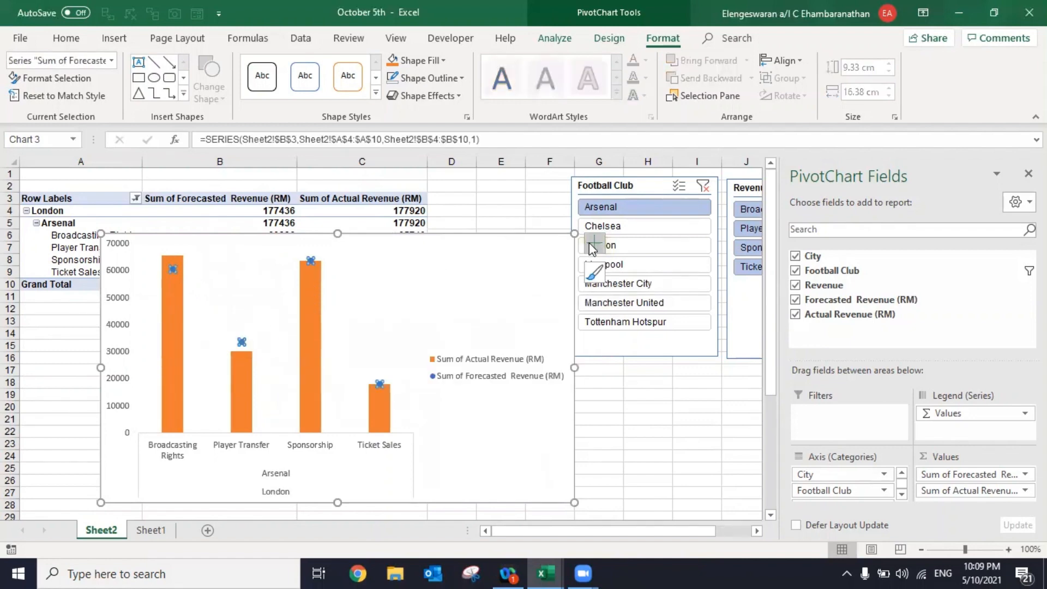
pyautogui.click(591, 245)
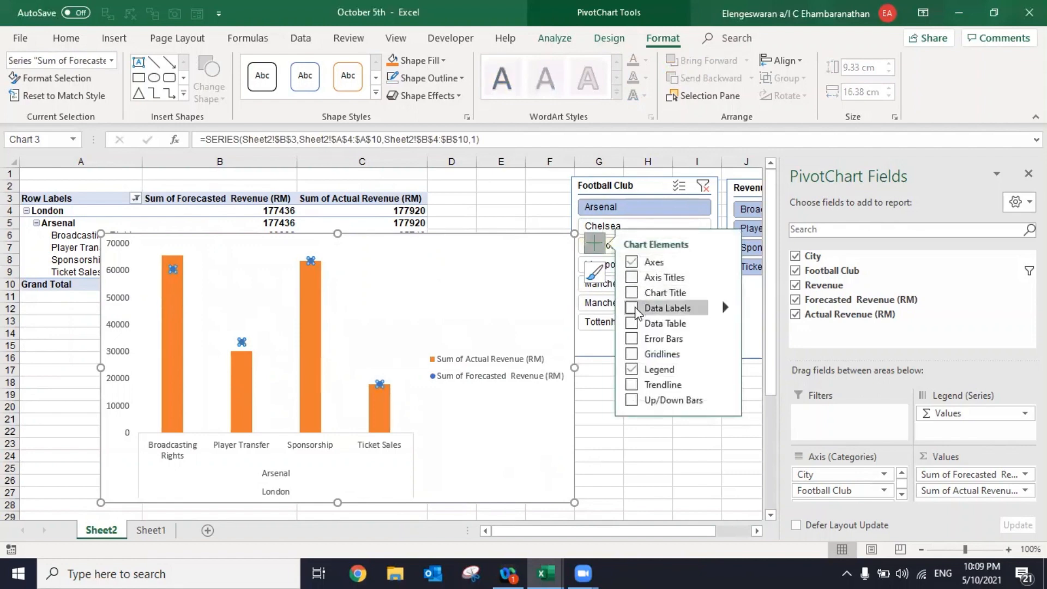
pyautogui.click(633, 309)
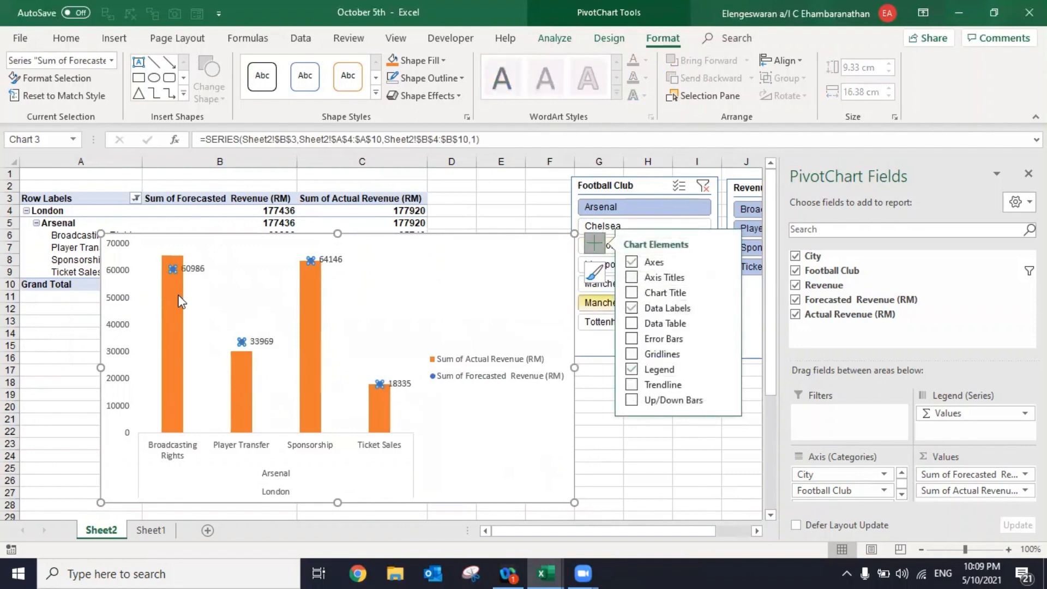
# - Format all the sheet's numbers in comma style with no decimal places
pyautogui.click(217, 219)
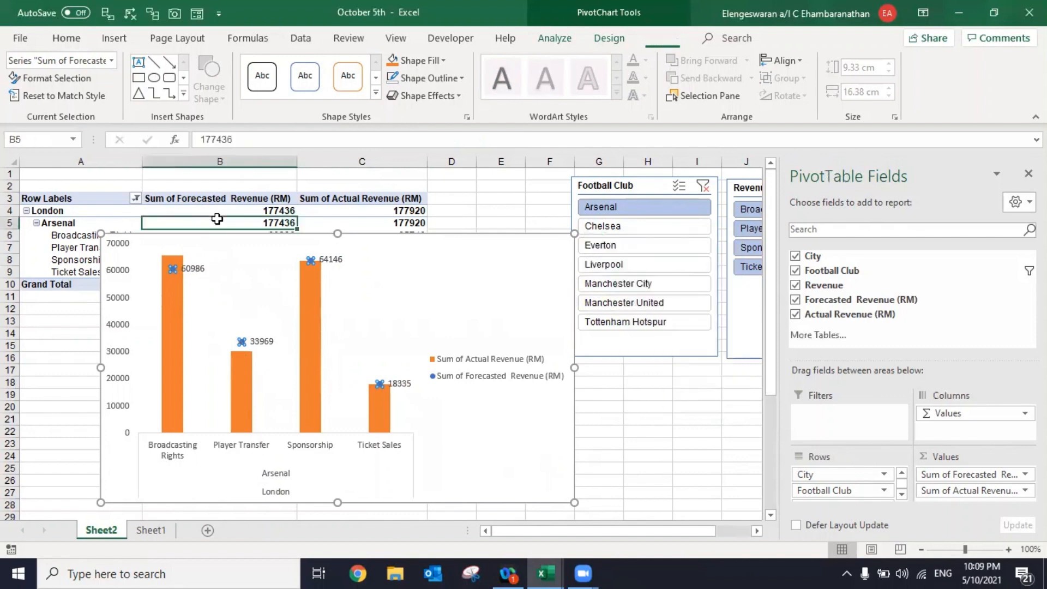
pyautogui.hotkey('ctrl', 'a')
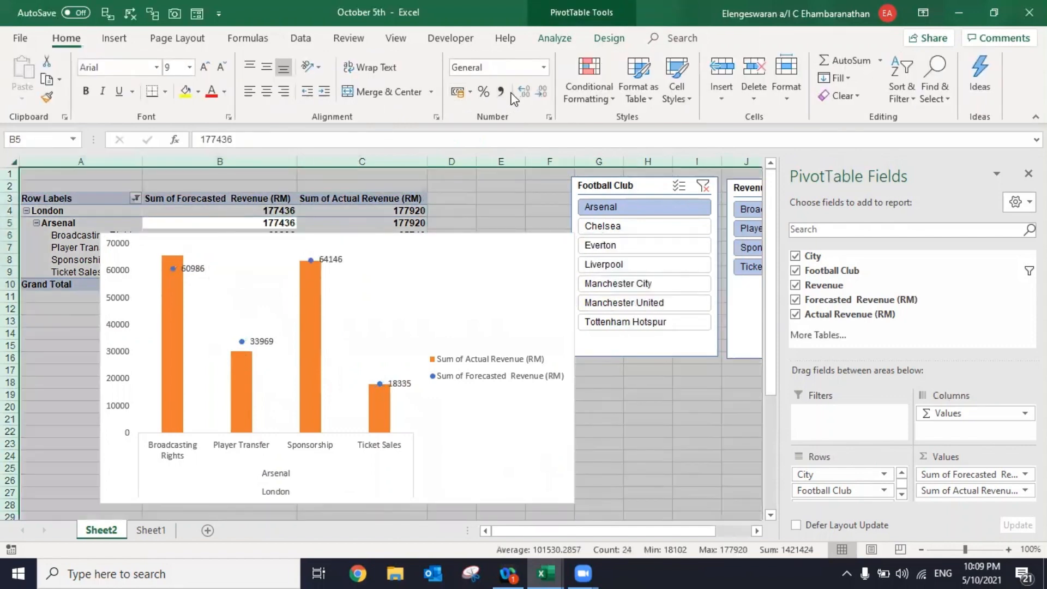
pyautogui.click(505, 92)
pyautogui.click(542, 93)
pyautogui.click(543, 94)
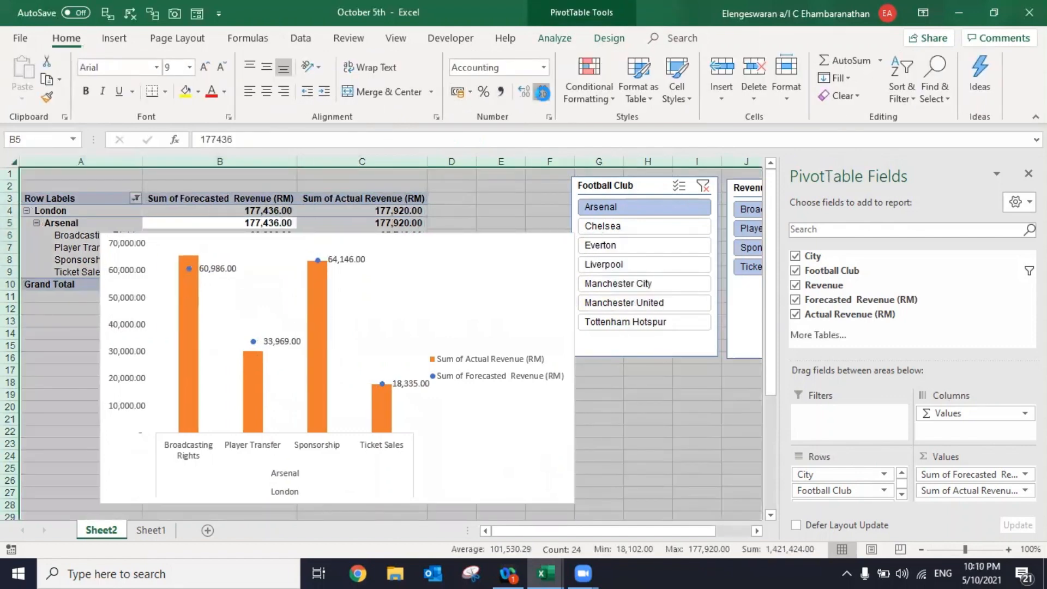
pyautogui.click(543, 94)
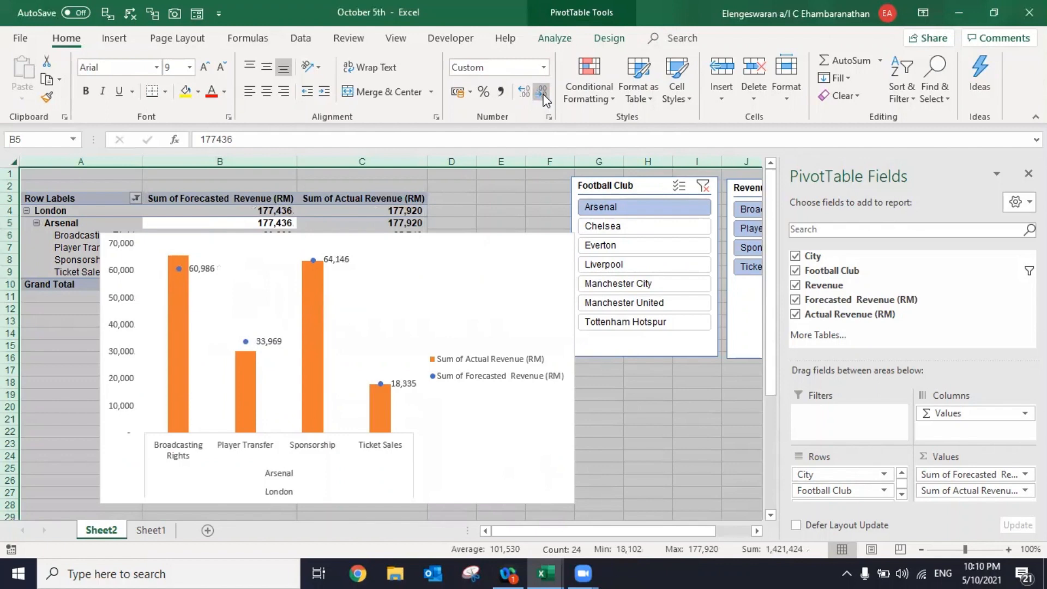
# - Add data labels to the actual revenue columns and position them at Inside Base
pyautogui.click(315, 363)
pyautogui.click(599, 249)
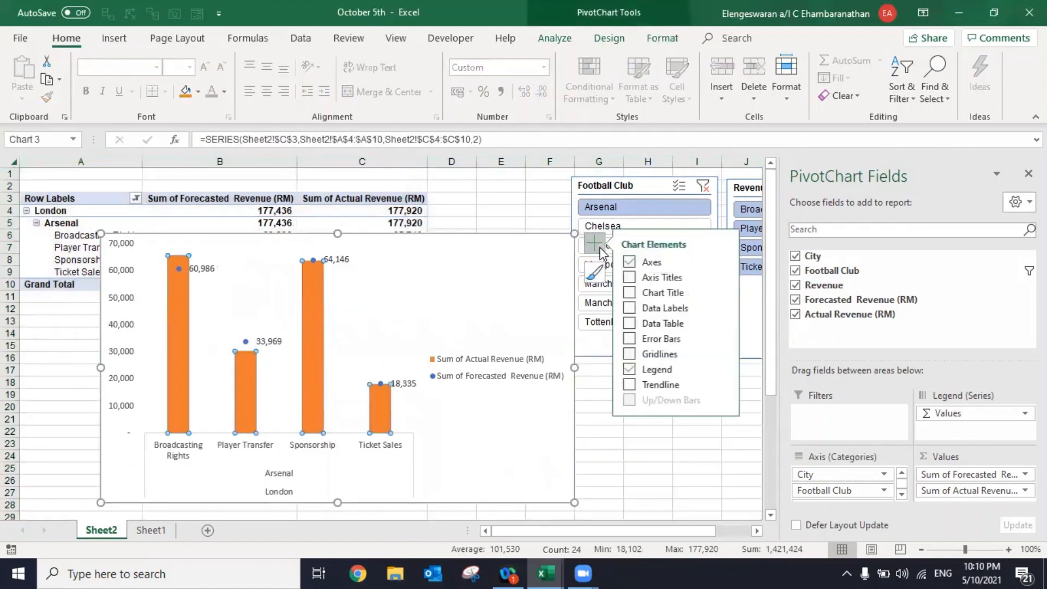
pyautogui.click(631, 309)
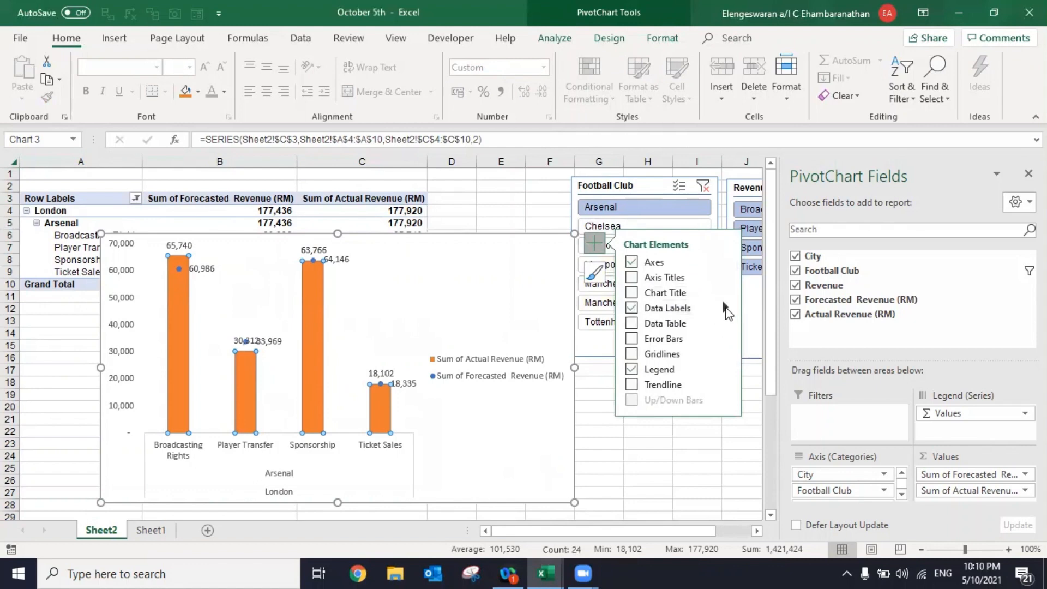
pyautogui.click(725, 308)
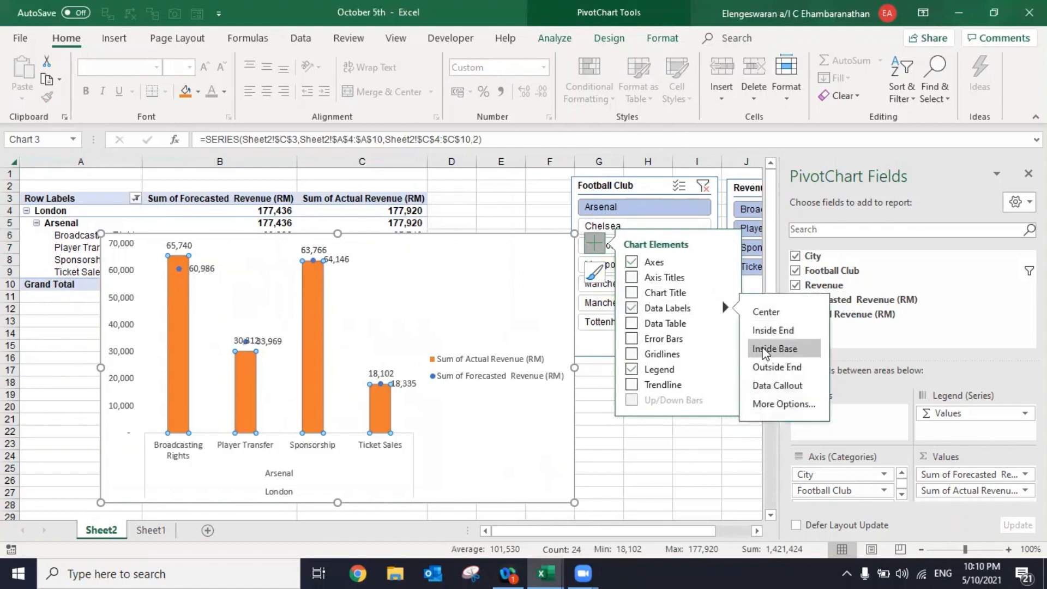
pyautogui.click(765, 351)
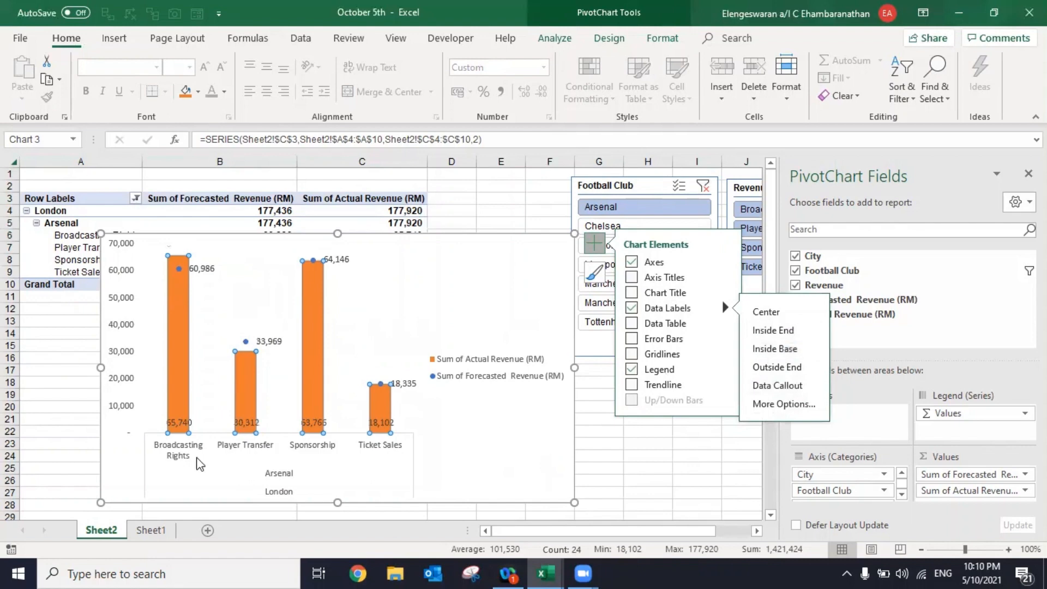
pyautogui.click(183, 400)
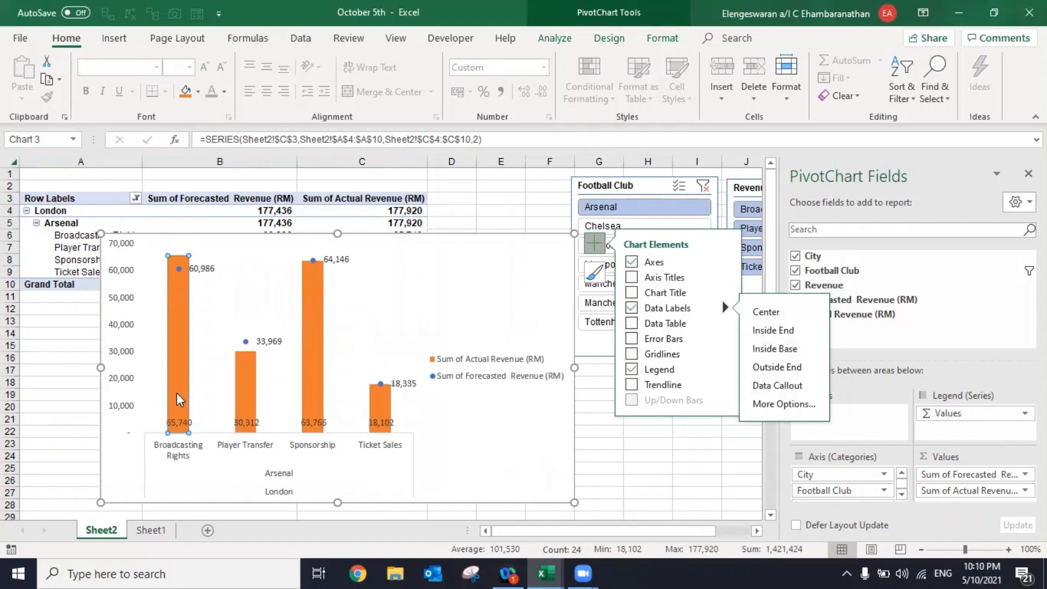
pyautogui.click(240, 389)
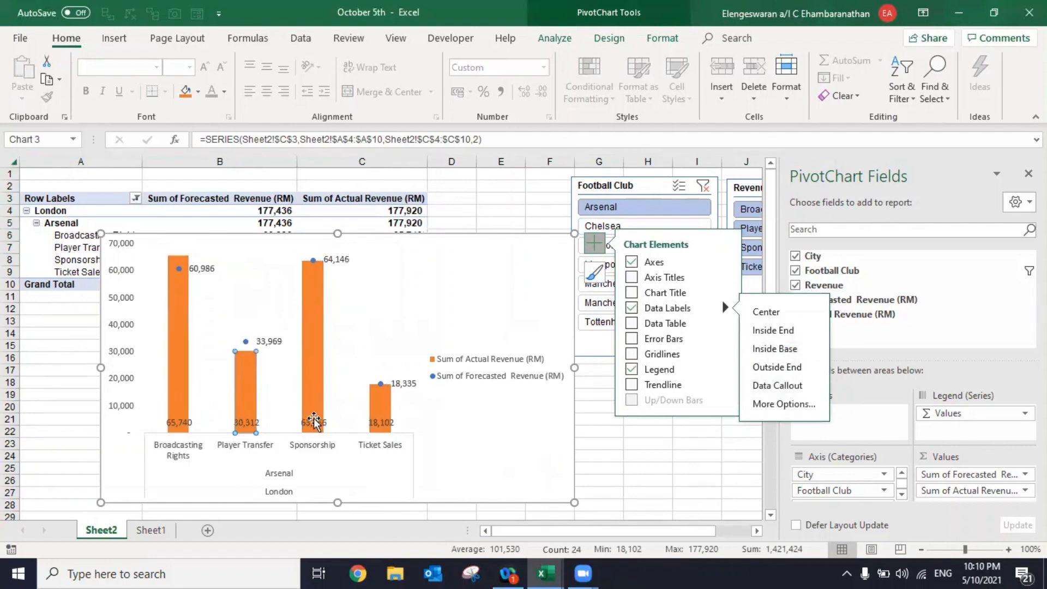
pyautogui.click(11, 455)
pyautogui.click(178, 399)
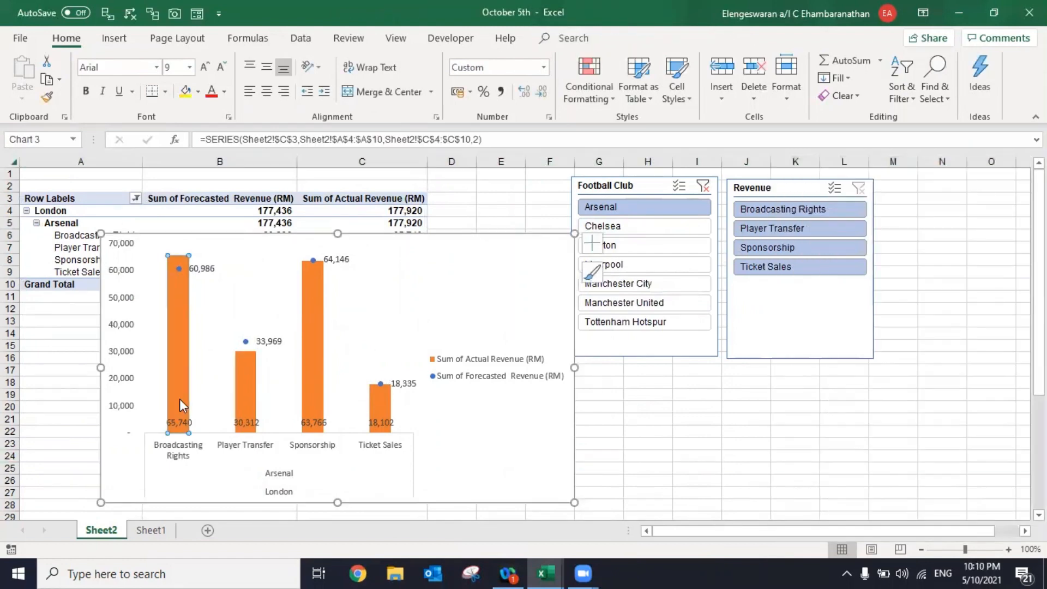
pyautogui.click(318, 315)
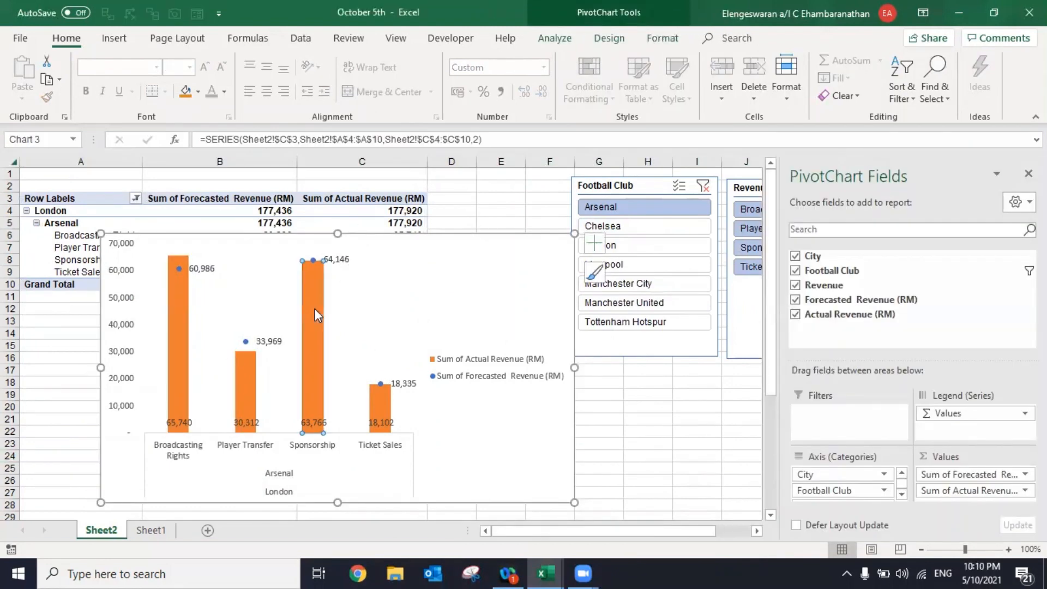
pyautogui.click(522, 221)
pyautogui.click(498, 257)
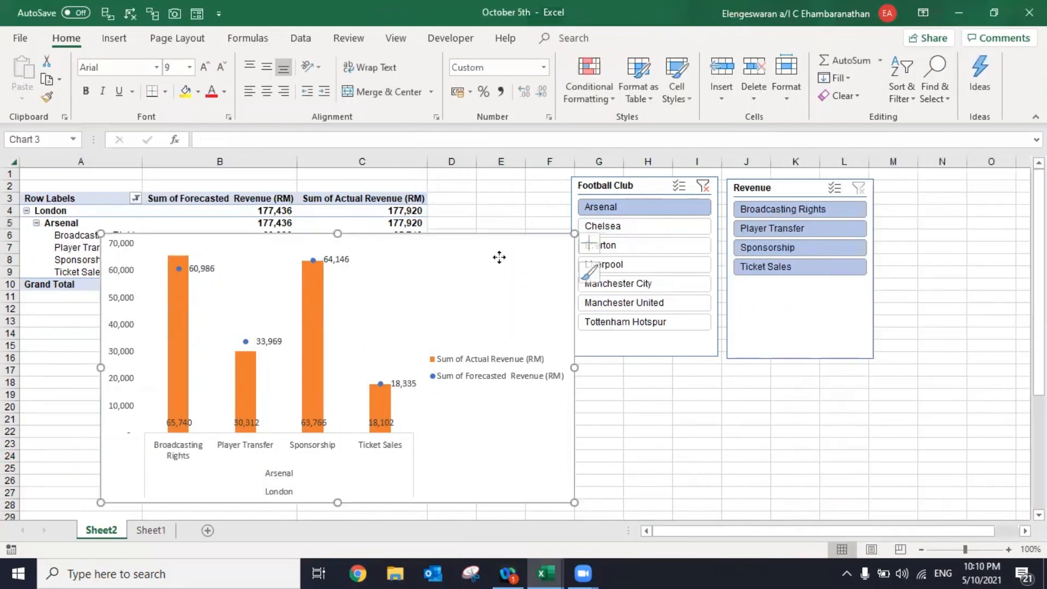
# - Fill the actual revenue columns with a light blue shade from the theme colours
pyautogui.click(318, 300)
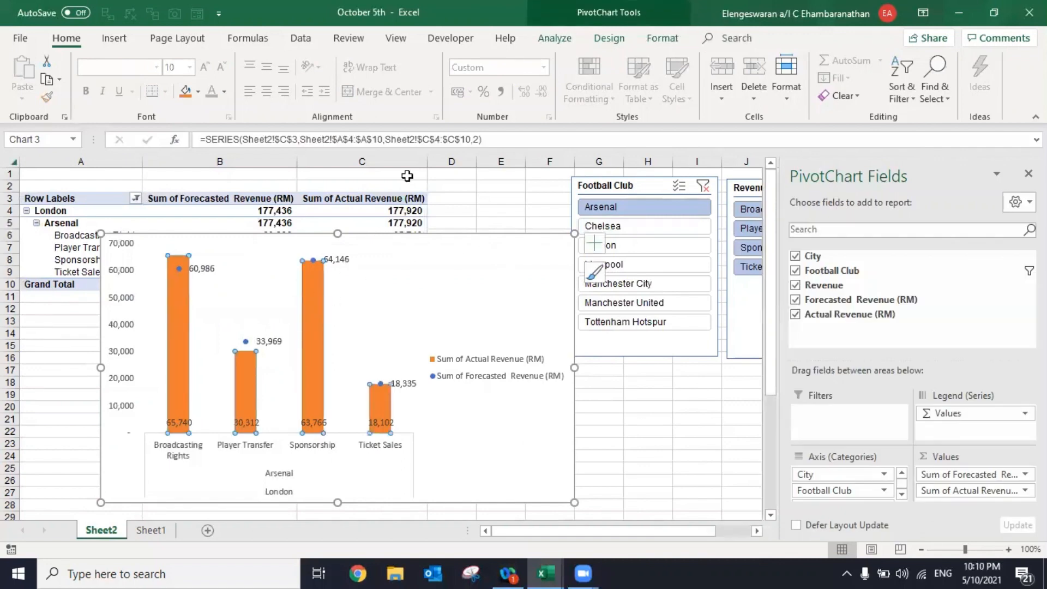
pyautogui.click(664, 38)
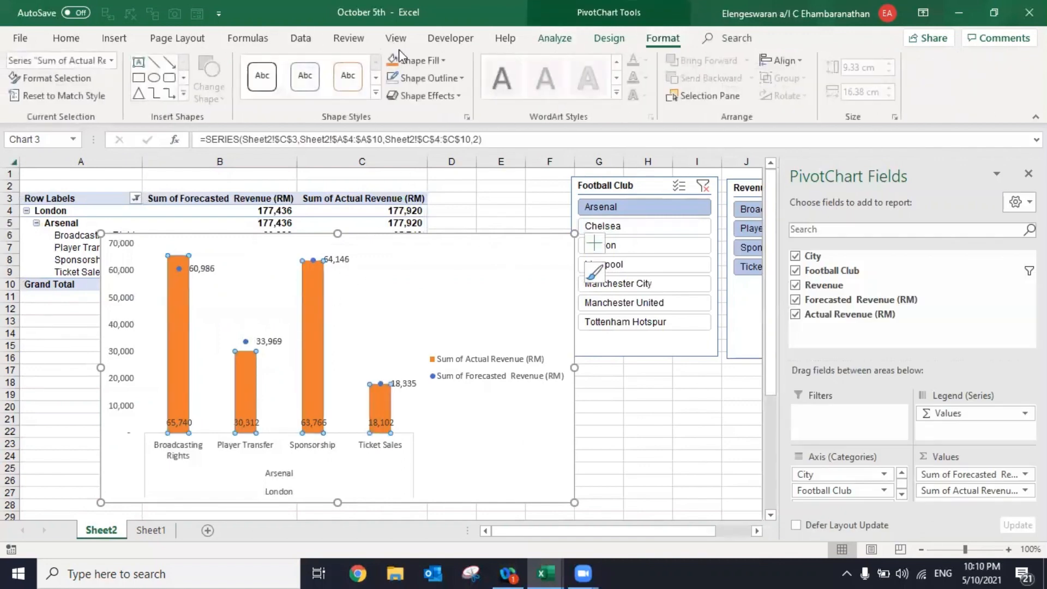
pyautogui.click(439, 60)
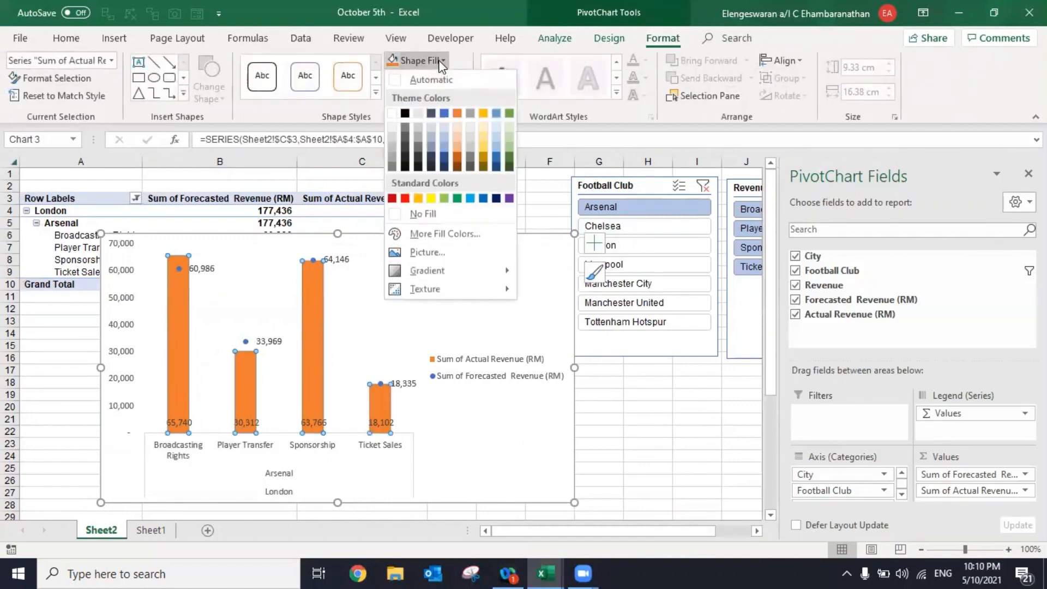
pyautogui.click(446, 134)
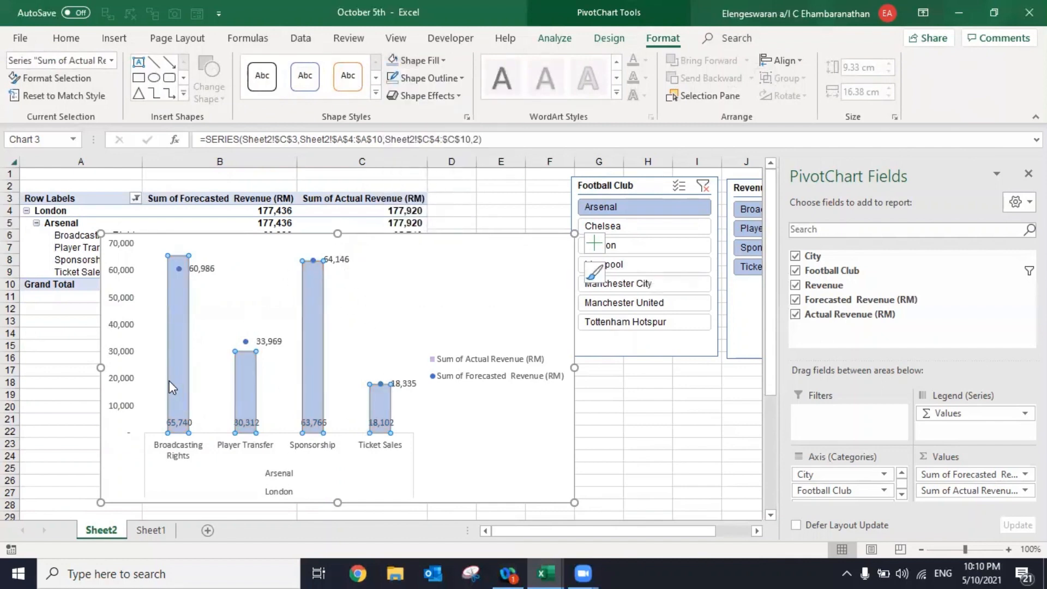
pyautogui.click(68, 419)
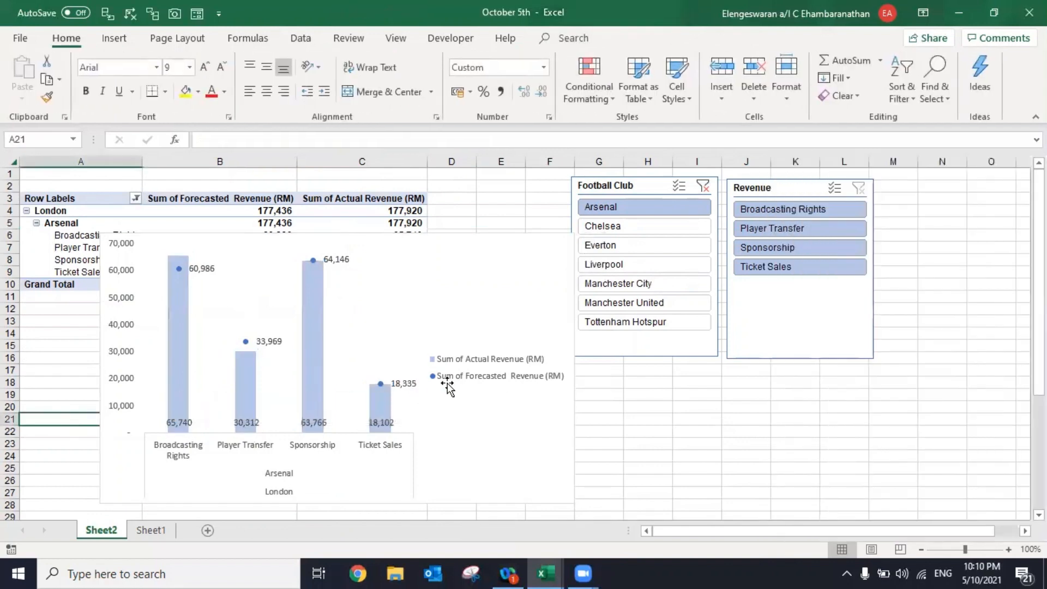
# - Change the forecasted revenue series' markers to the built-in long dash type
pyautogui.moveTo(315, 270)
pyautogui.moveTo(383, 394)
pyautogui.click(249, 377)
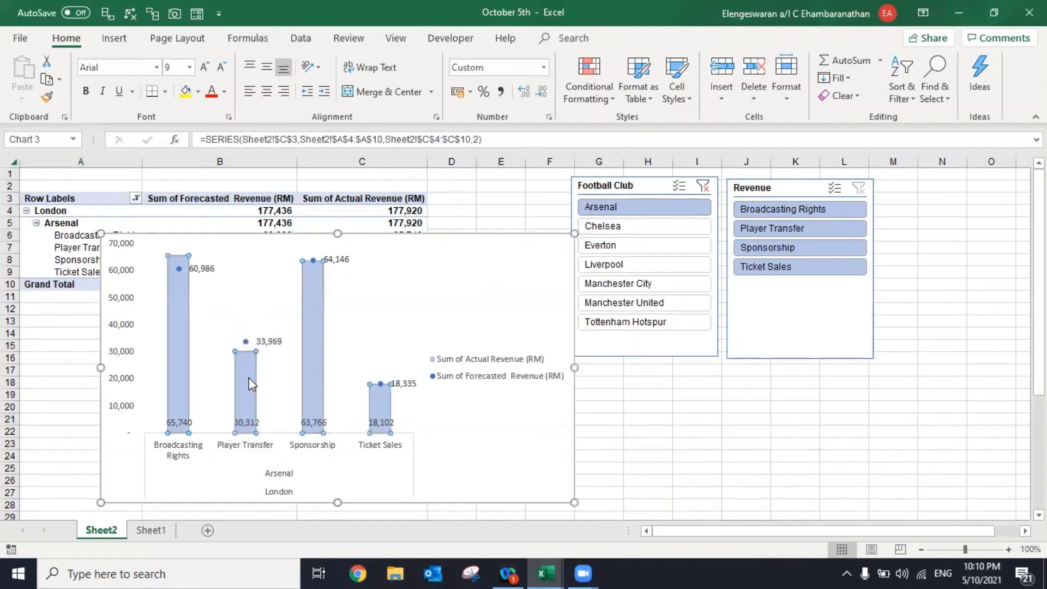
pyautogui.click(246, 342)
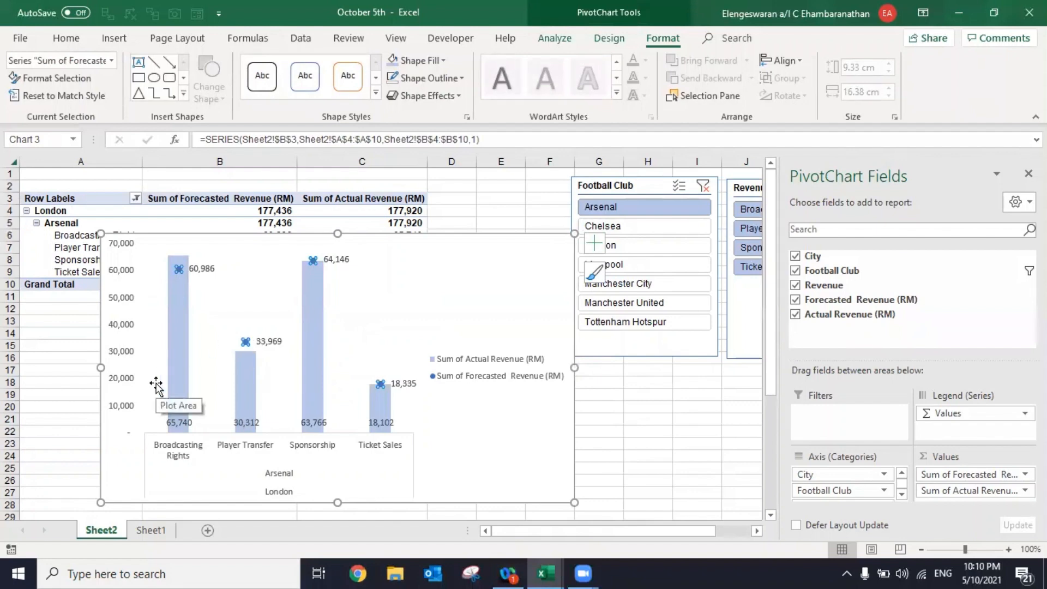
pyautogui.hotkey('ctrl', '1')
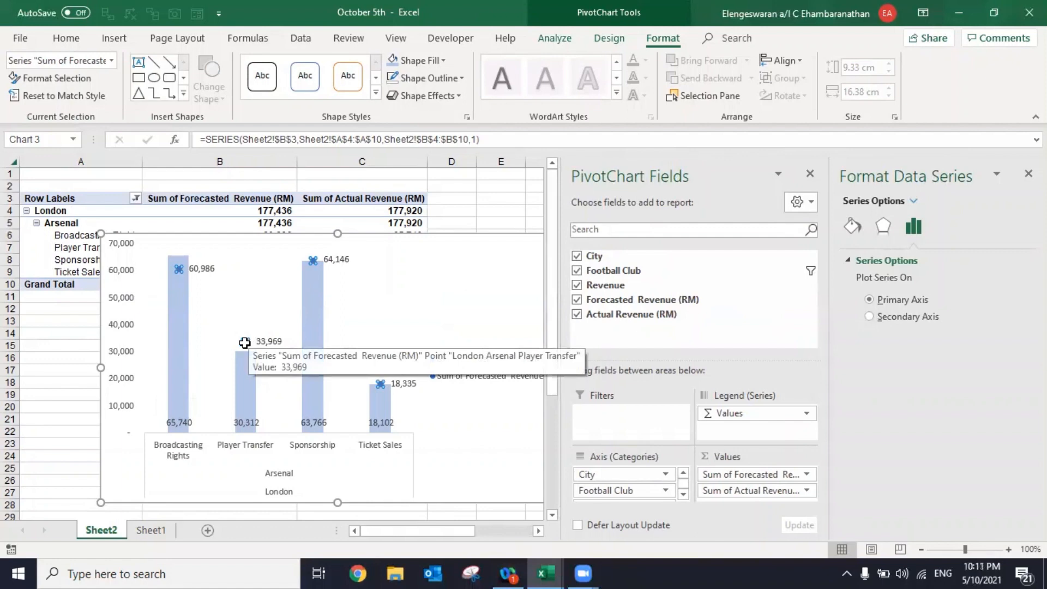
pyautogui.rightClick(245, 342)
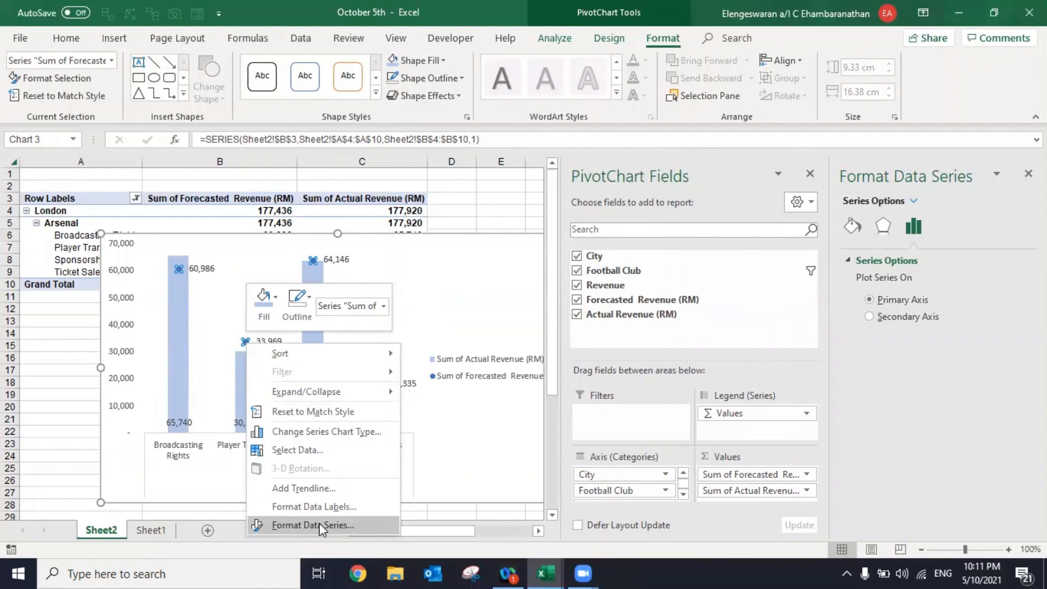
pyautogui.click(852, 226)
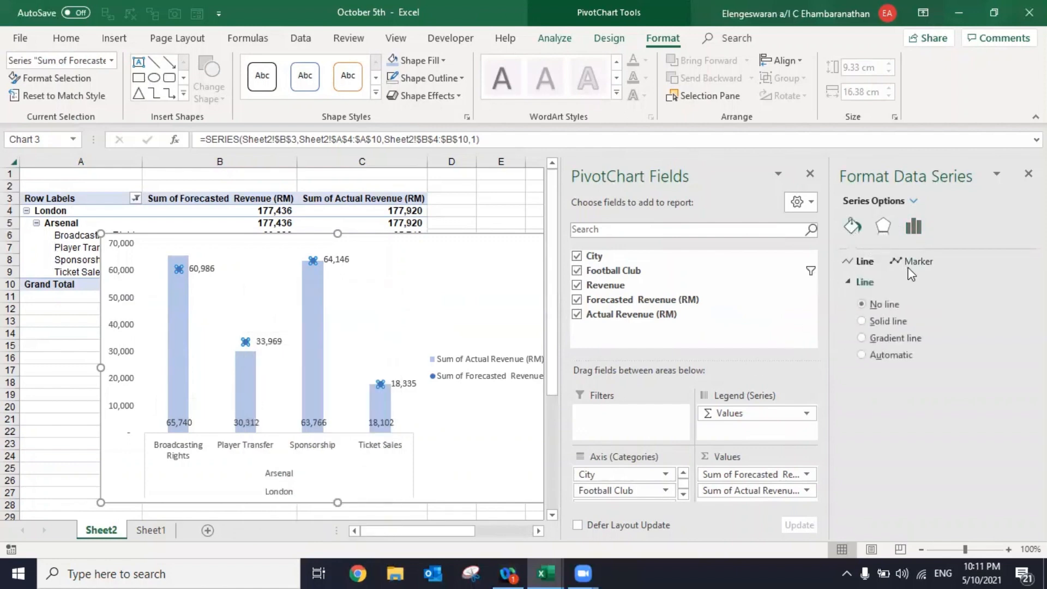
pyautogui.click(911, 262)
pyautogui.click(876, 283)
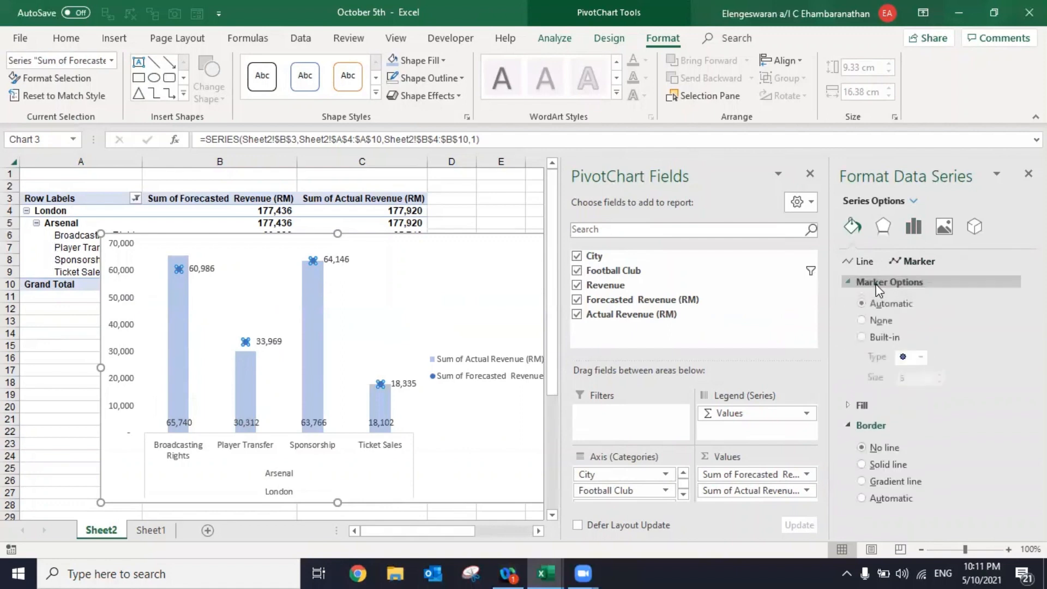
pyautogui.click(869, 336)
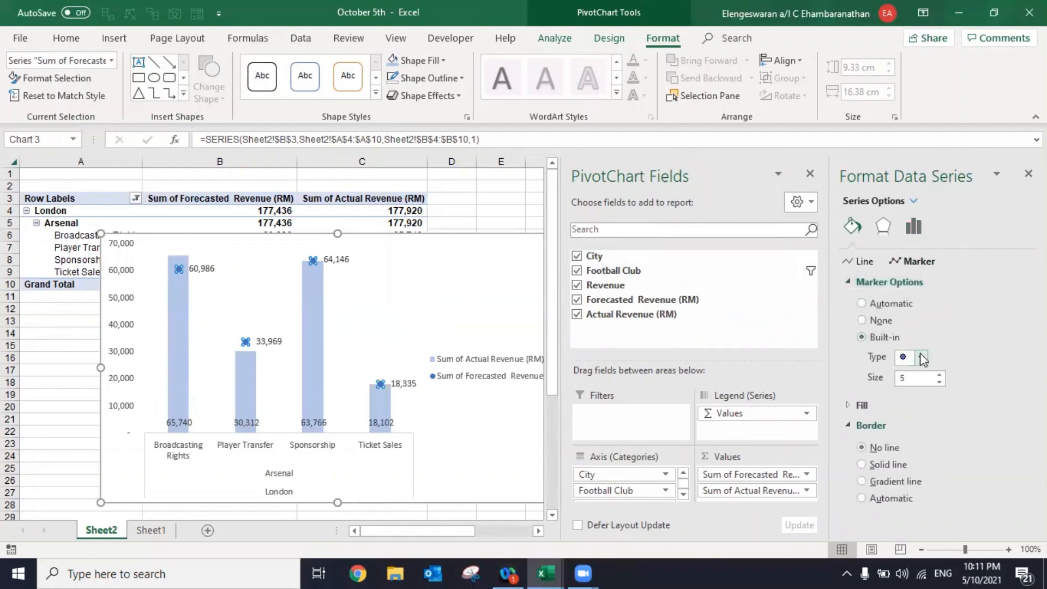
pyautogui.click(921, 357)
pyautogui.click(906, 458)
# - Set the forecasted revenue markers' size to 25 and fill them with the standard dark blue colour
pyautogui.click(913, 381)
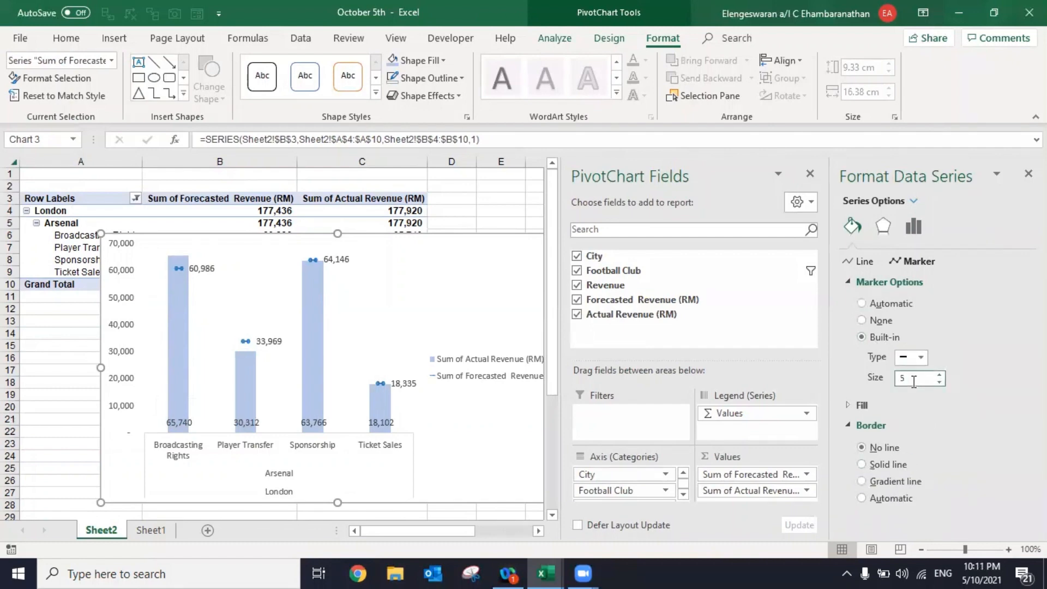
pyautogui.press('Return')
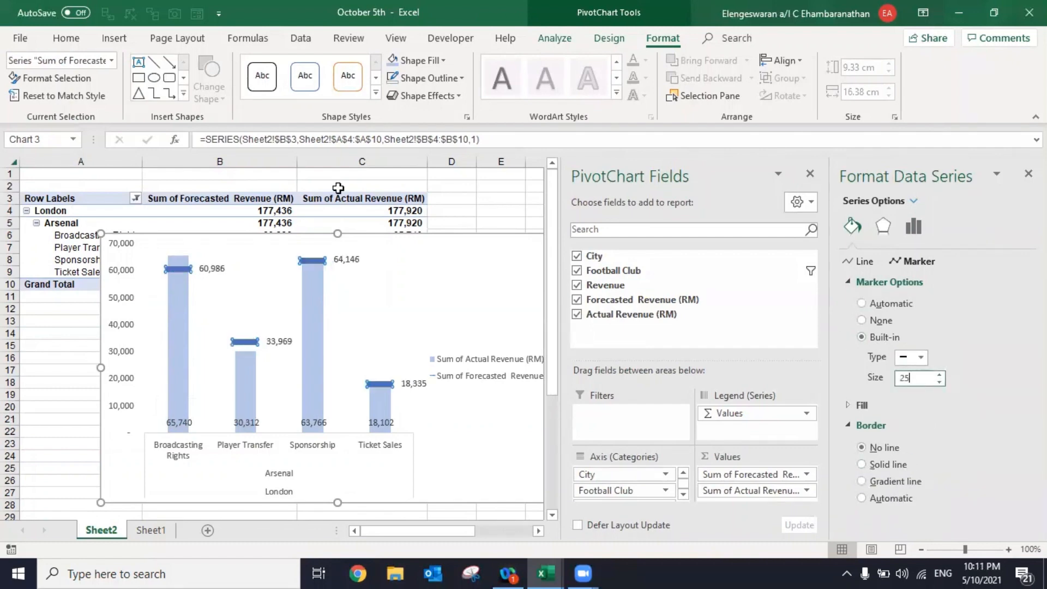
pyautogui.click(436, 61)
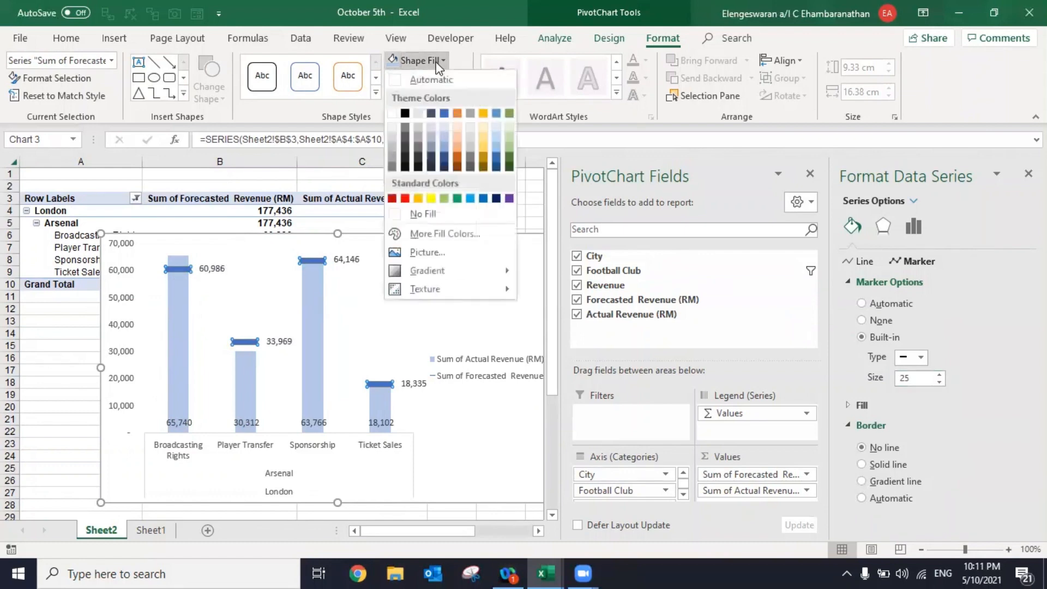
pyautogui.click(495, 200)
pyautogui.click(54, 386)
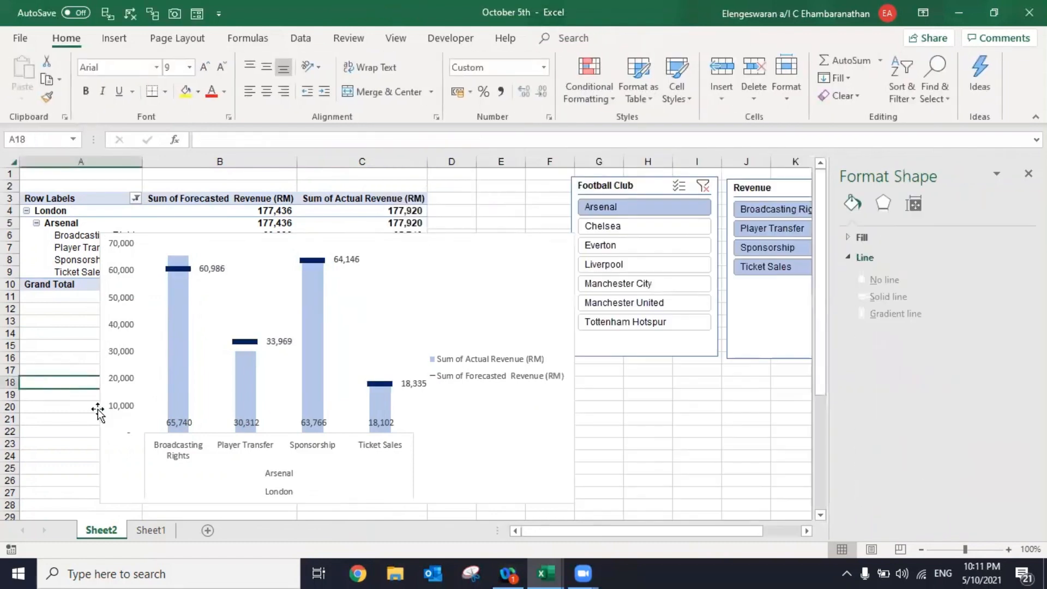
# - Close the PivotChart field list and the formatting pane
pyautogui.click(126, 441)
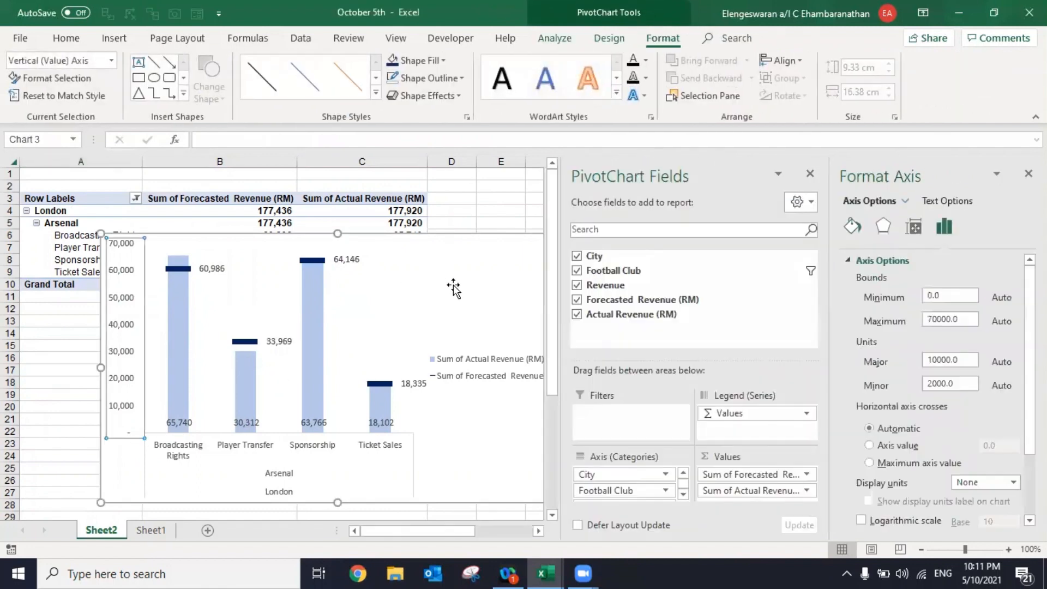
pyautogui.click(810, 173)
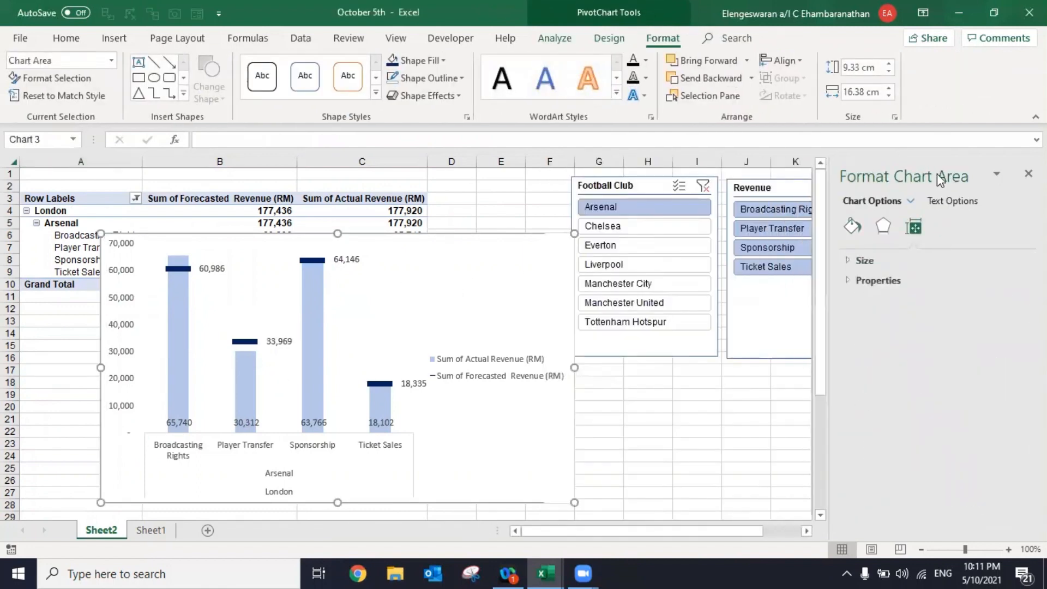
pyautogui.click(1028, 173)
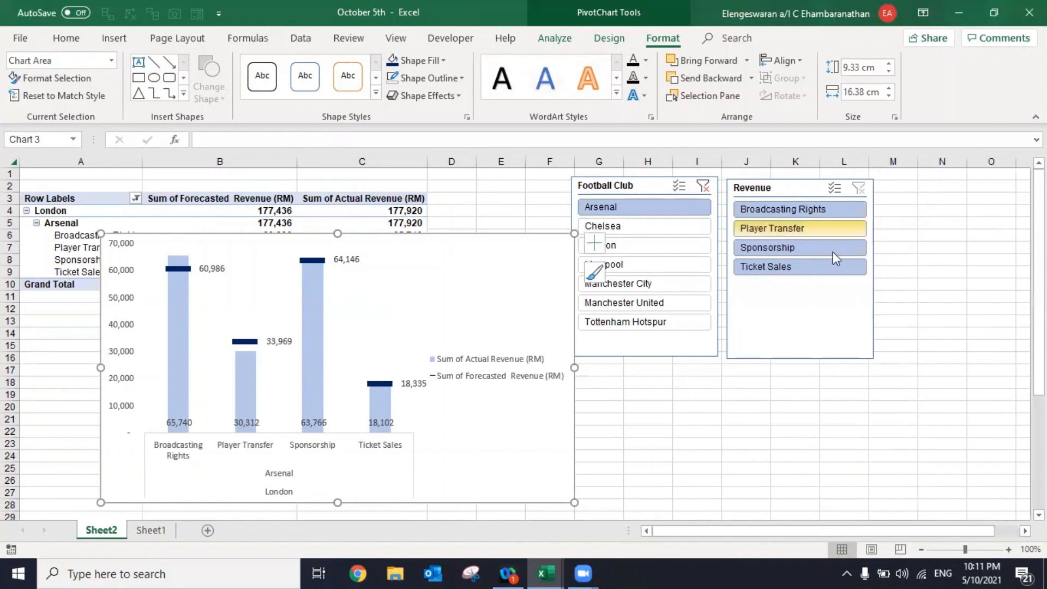
# - Cut the Football Club slicer, paste it into a new worksheet and shift it slightly down near the first columns
pyautogui.click(647, 187)
pyautogui.press('Delete')
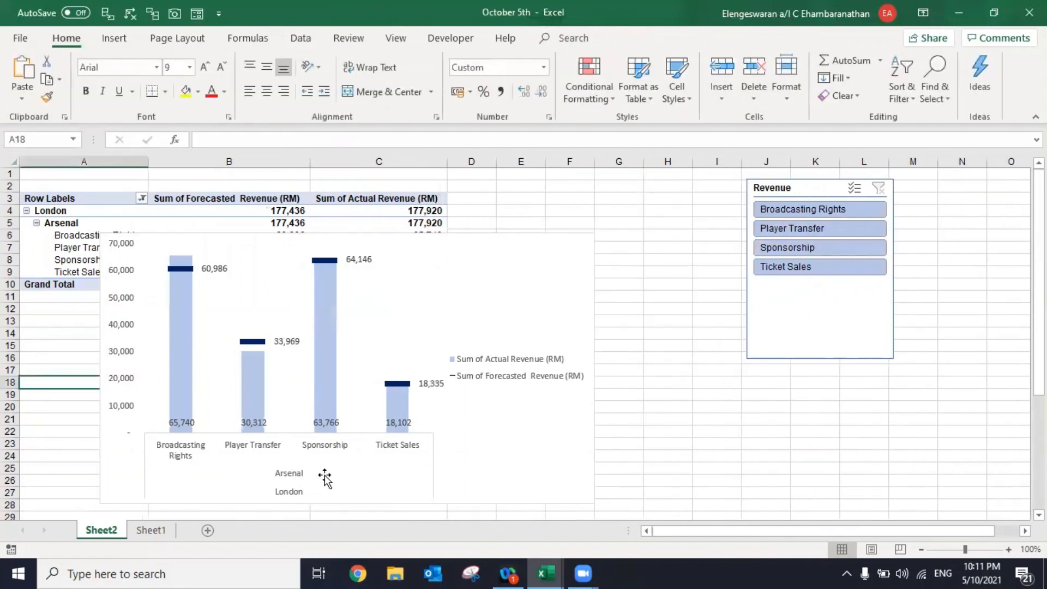
pyautogui.click(208, 531)
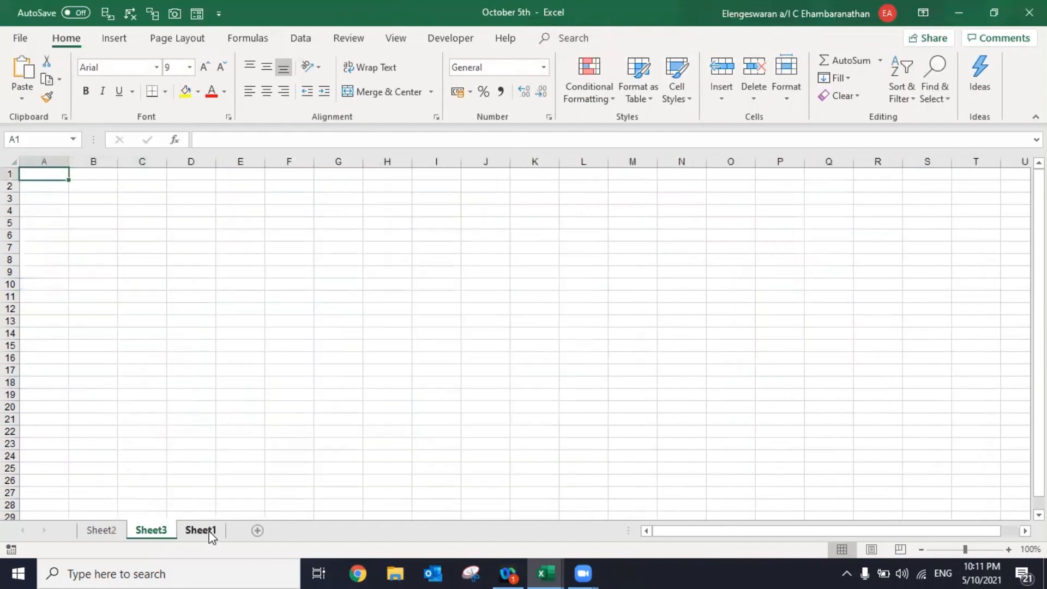
pyautogui.hotkey('ctrl', 'v')
pyautogui.moveTo(128, 345); pyautogui.dragTo(131, 385)
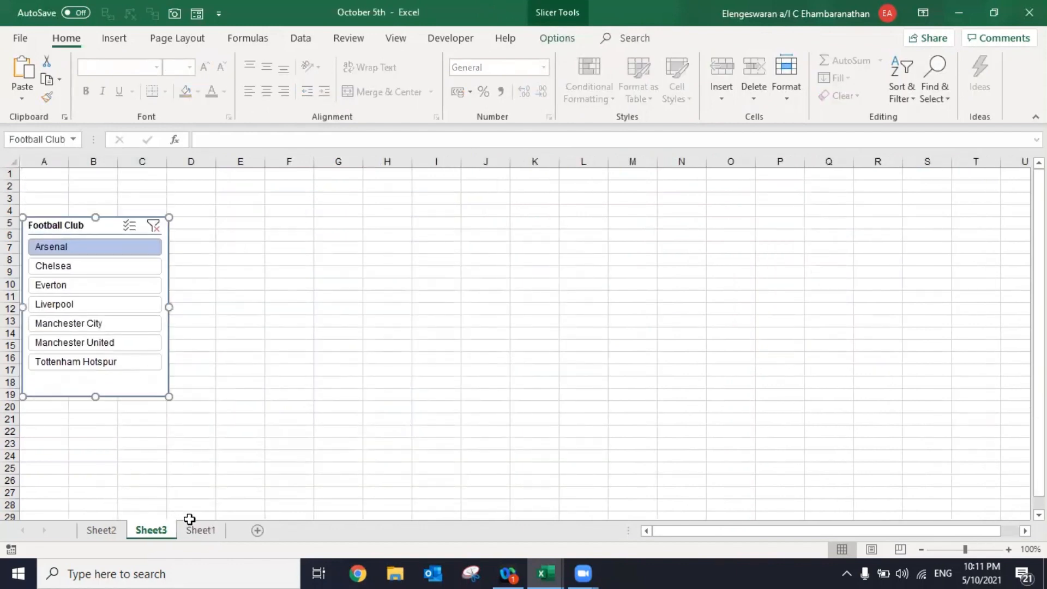
# - Move the Revenue slicer from Sheet2 to Sheet3 and place it beside the Football Club slicer
pyautogui.click(118, 534)
pyautogui.click(781, 330)
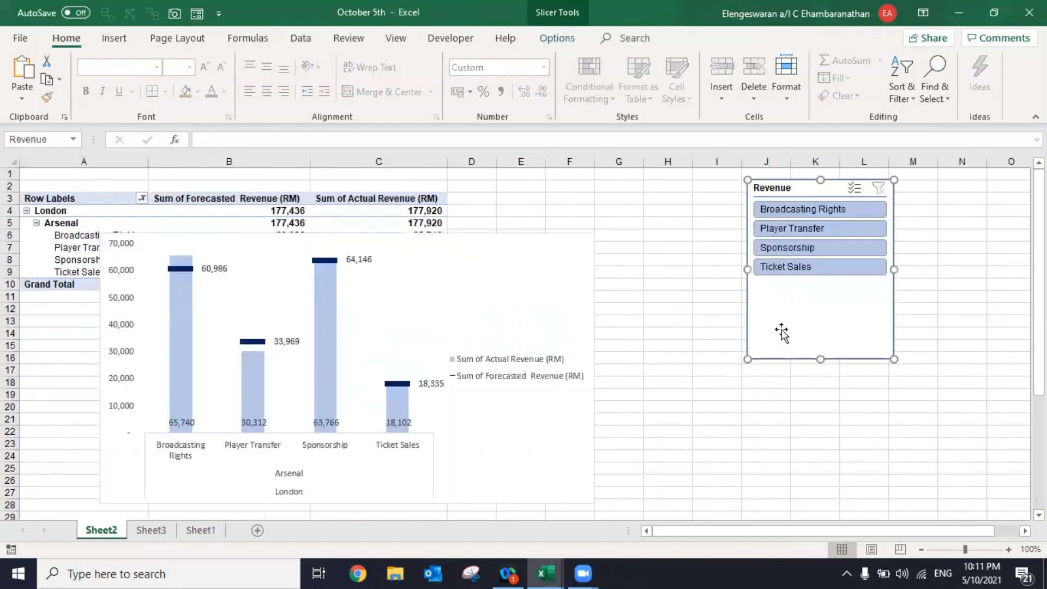
pyautogui.hotkey('ctrl', 'x')
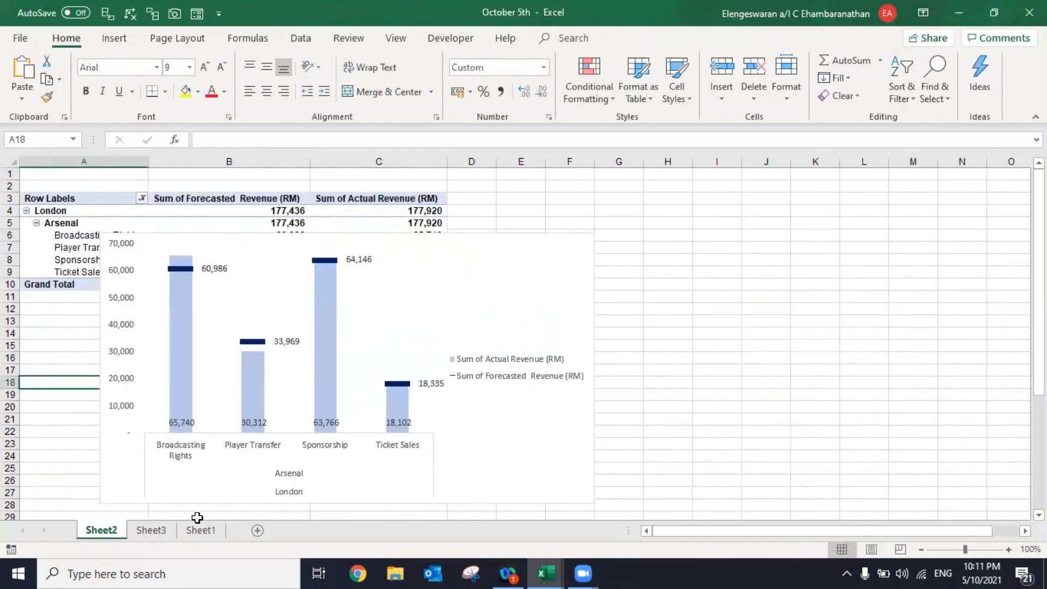
pyautogui.click(163, 537)
pyautogui.hotkey('ctrl', 'v')
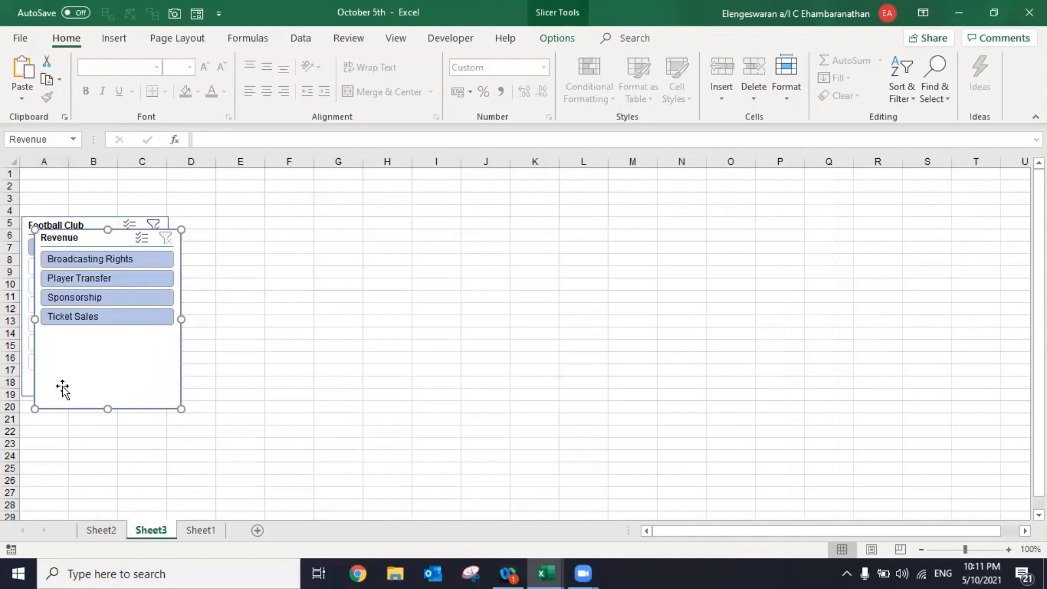
pyautogui.moveTo(63, 390); pyautogui.dragTo(295, 383)
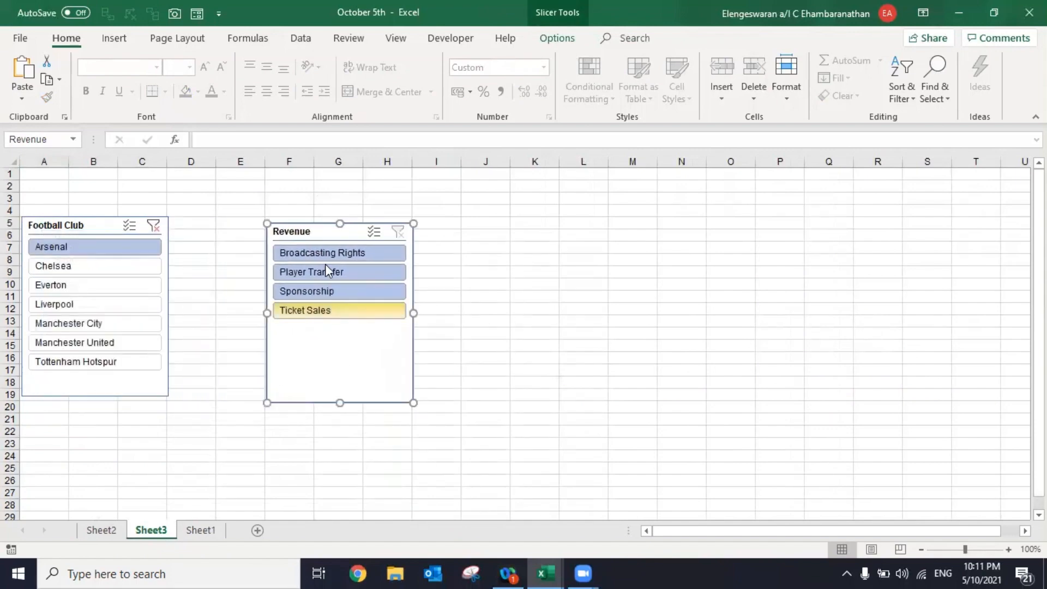
# - Arrange the Revenue slicer's buttons in 4 columns
pyautogui.click(557, 42)
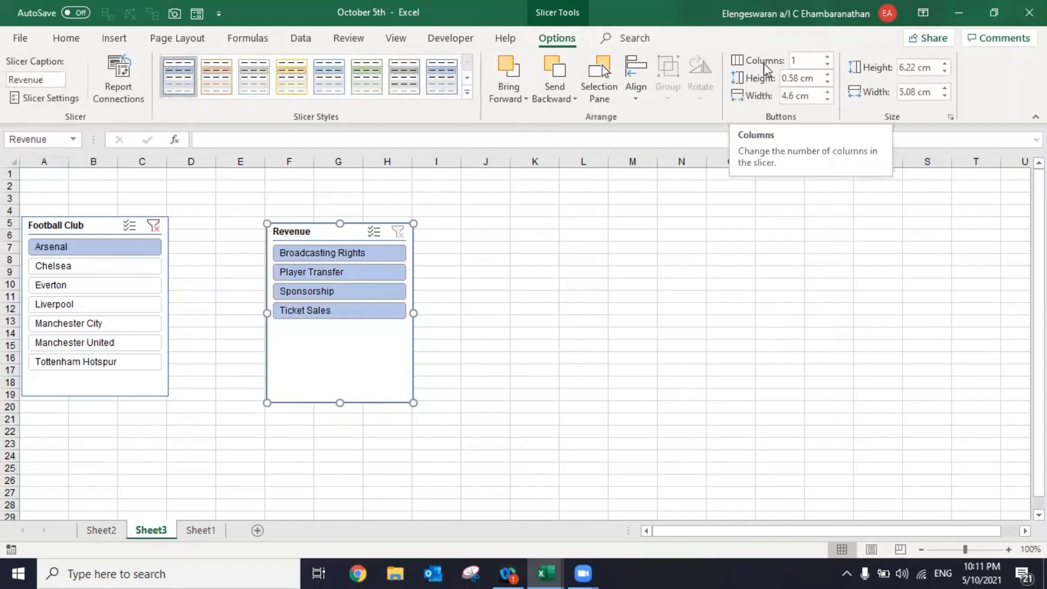
pyautogui.click(828, 56)
pyautogui.click(828, 57)
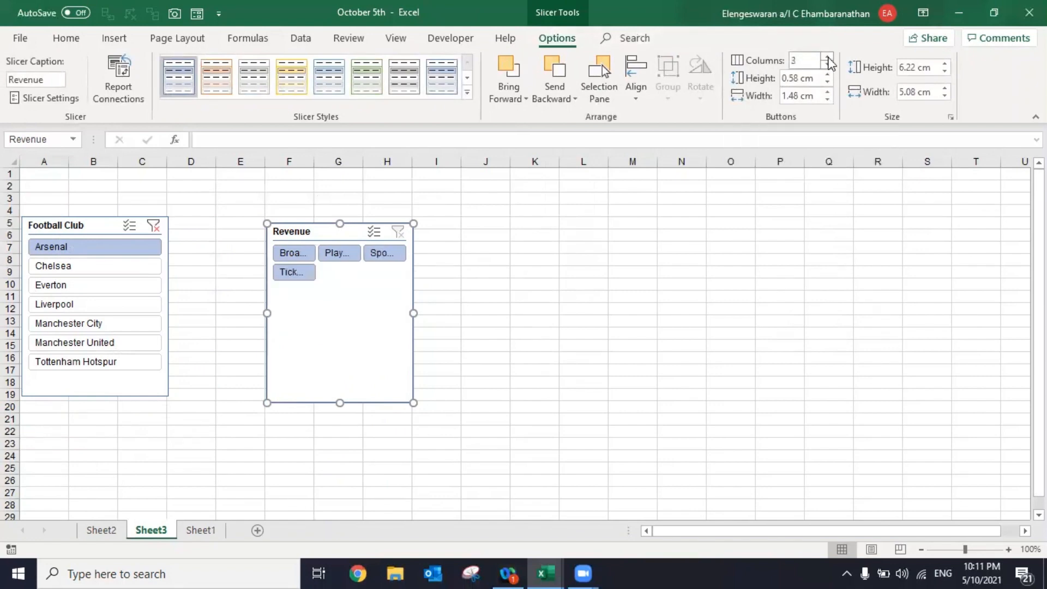
pyautogui.click(827, 57)
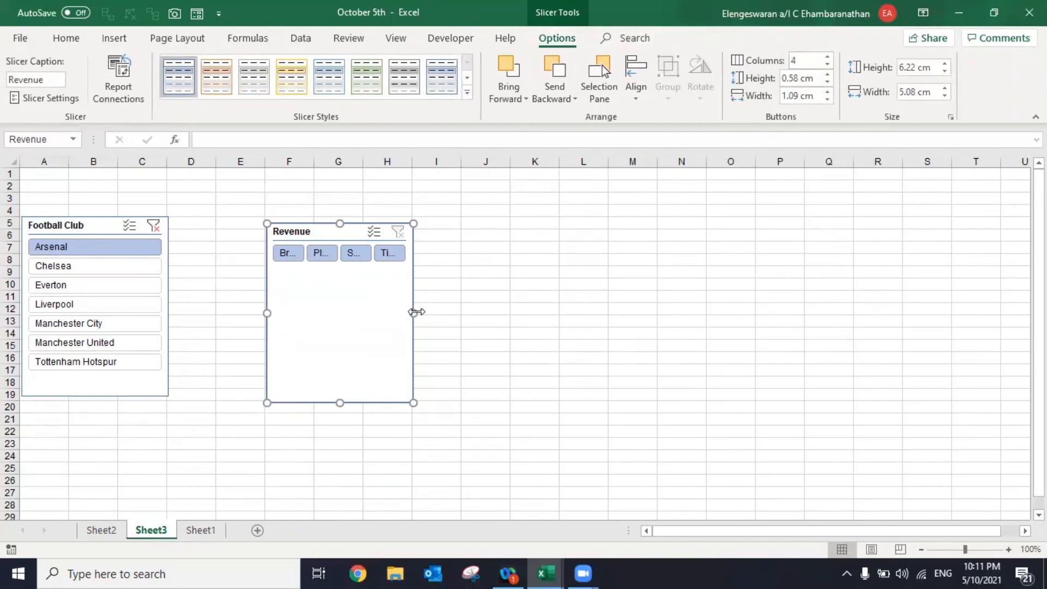
# - Resize the Revenue slicer to about 1.98 cm high by 18.34 cm wide and place both slicers side by side from row 1
pyautogui.moveTo(414, 313); pyautogui.dragTo(796, 282)
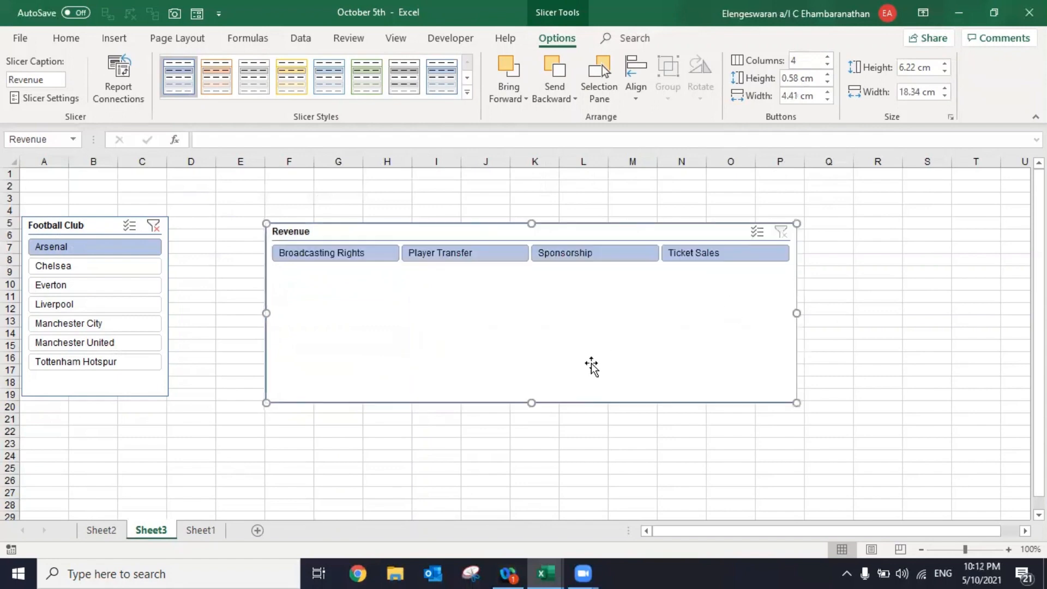
pyautogui.moveTo(528, 400); pyautogui.dragTo(515, 280)
pyautogui.moveTo(392, 237); pyautogui.dragTo(312, 189)
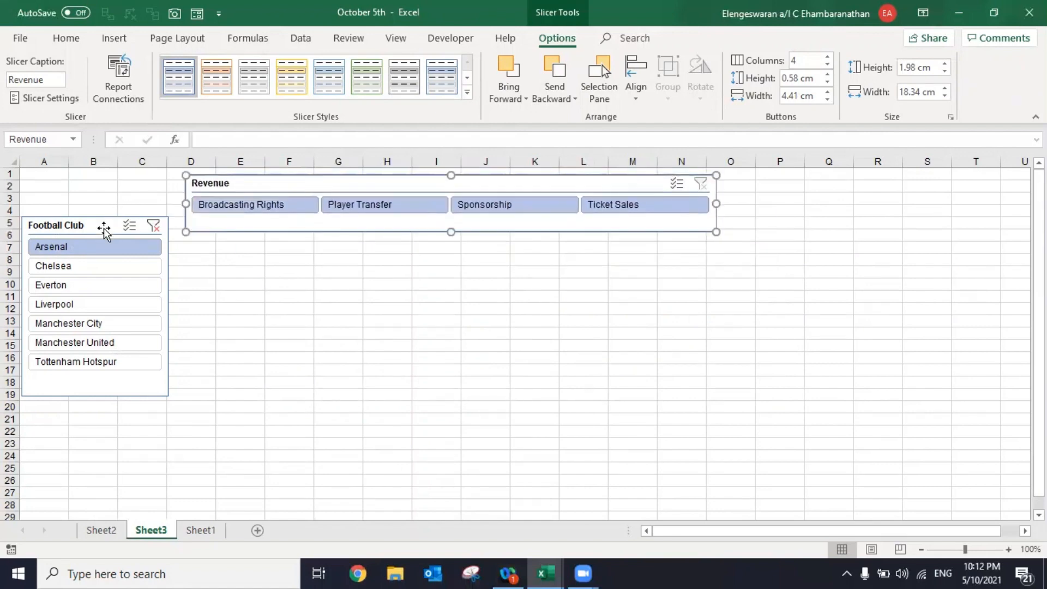
pyautogui.moveTo(104, 229); pyautogui.dragTo(101, 185)
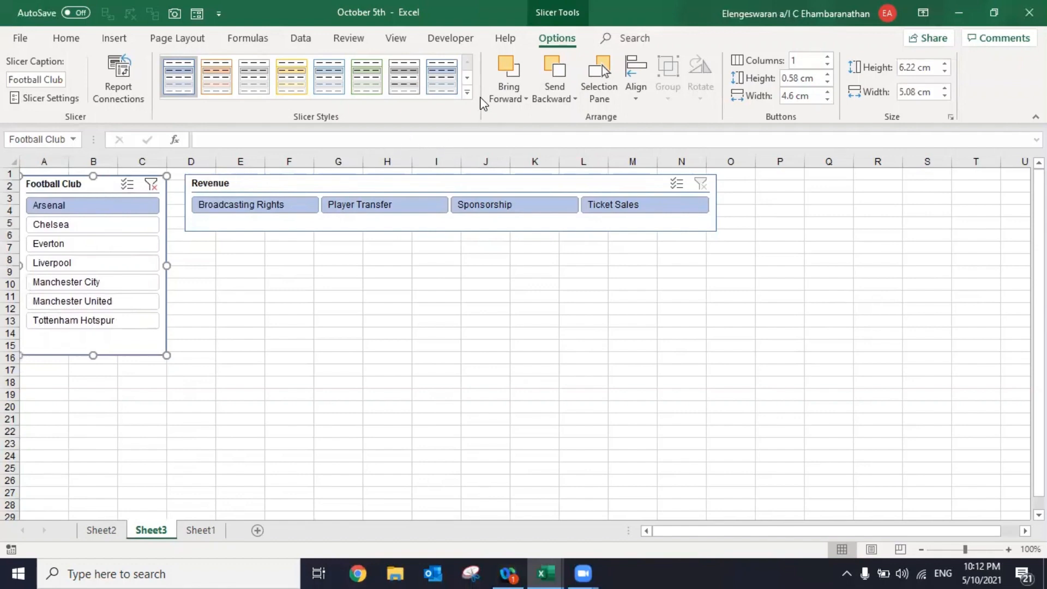
# - Apply the blue style from the Dark group to the Football Club slicer and the light blue Dark style to the Revenue slicer
pyautogui.click(467, 92)
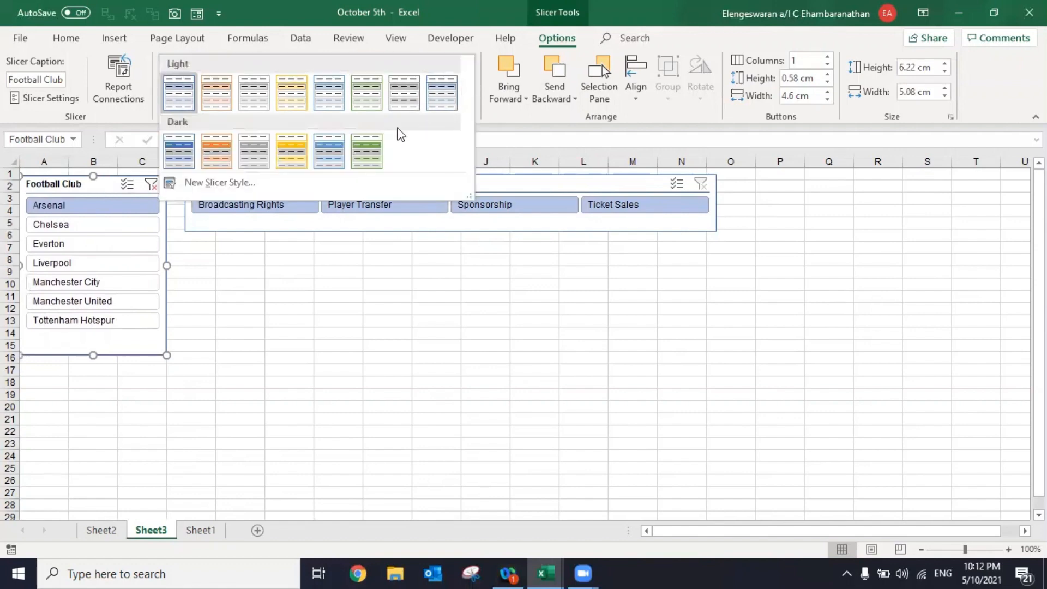
pyautogui.click(180, 163)
pyautogui.click(222, 225)
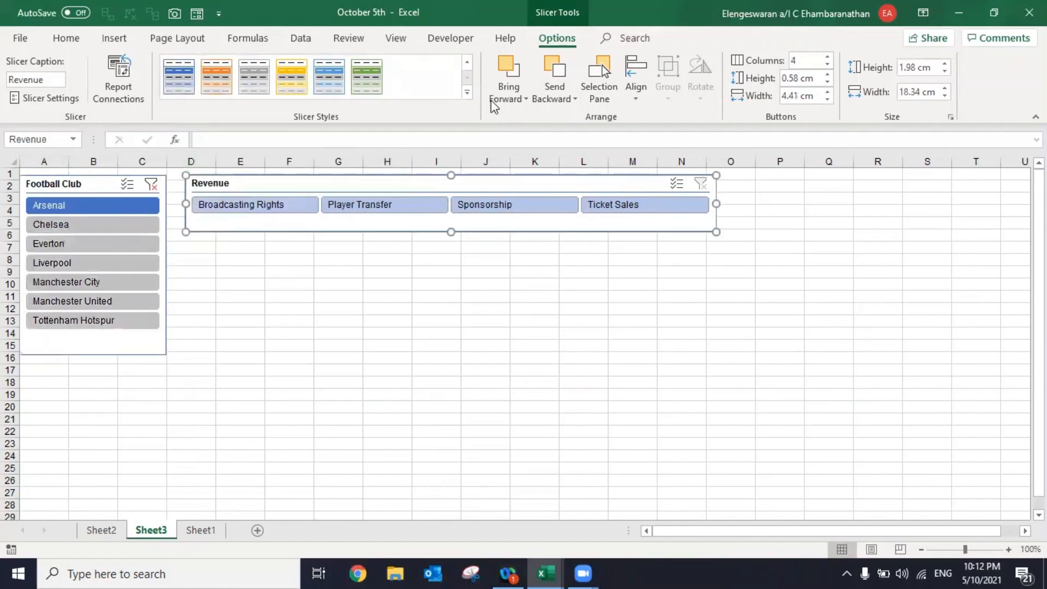
pyautogui.click(467, 92)
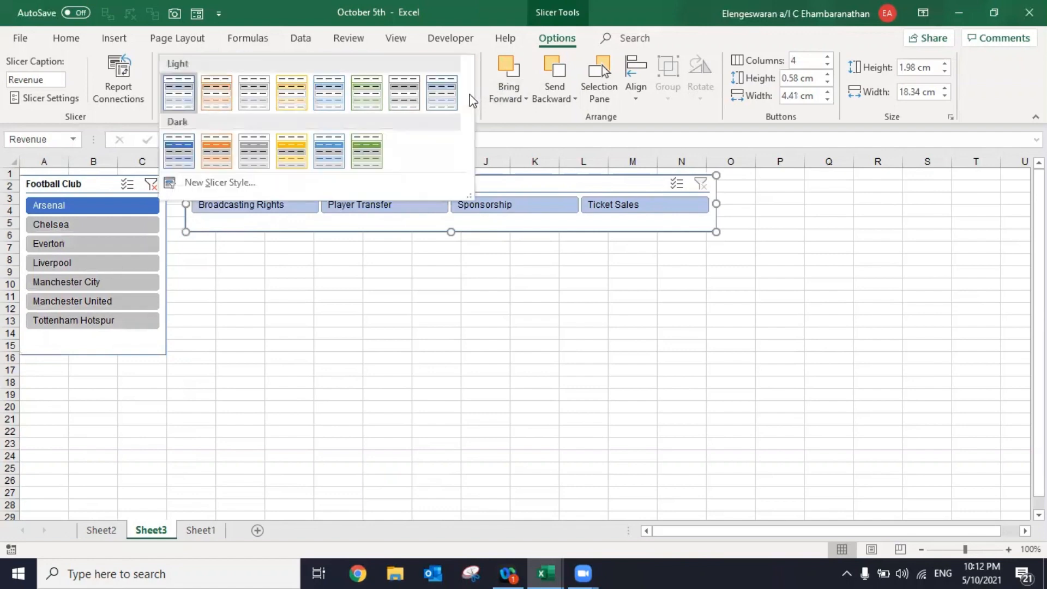
pyautogui.click(328, 153)
pyautogui.click(278, 279)
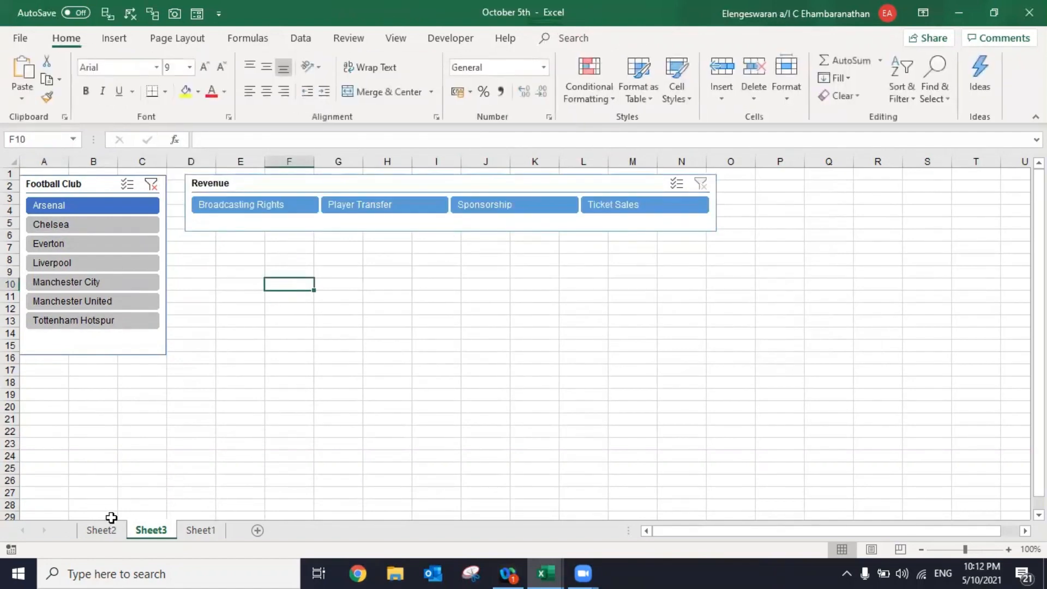
# - Move the PivotChart from Sheet2 to Sheet3, place it directly below the Revenue slicer and widen it to match that slicer
pyautogui.click(100, 531)
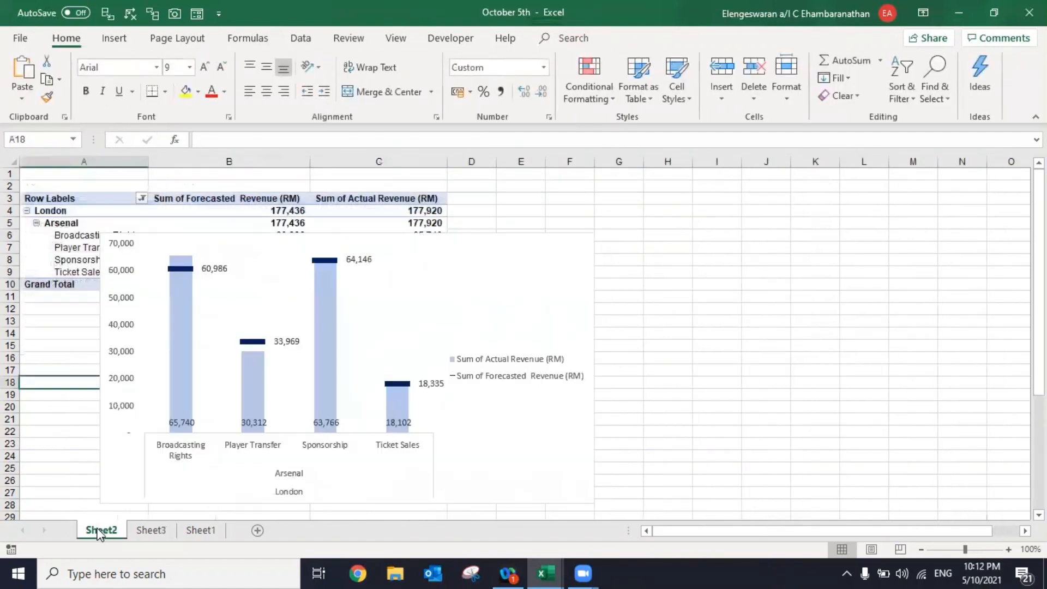
pyautogui.click(429, 278)
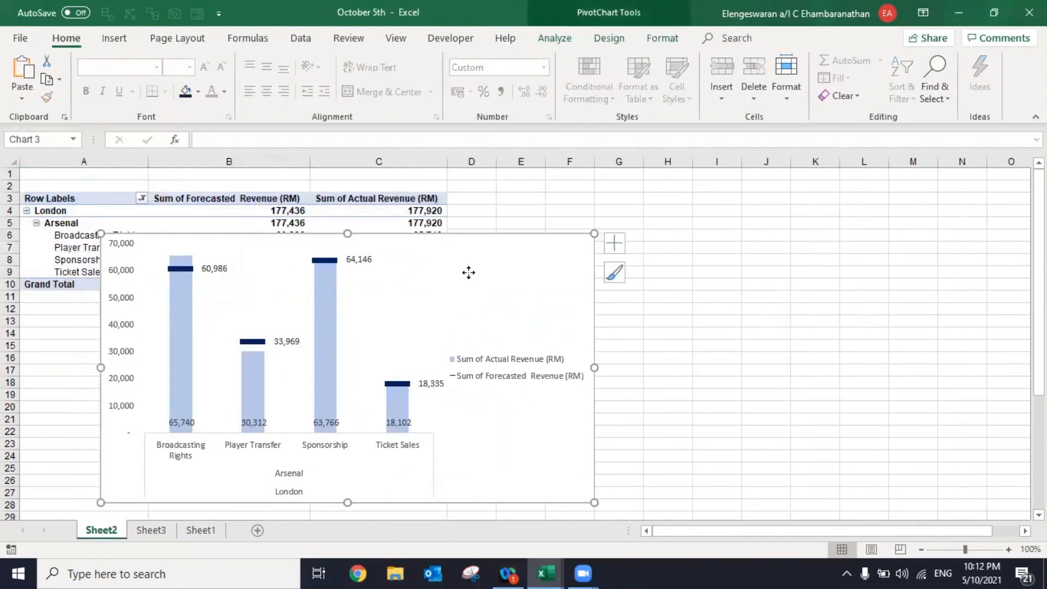
pyautogui.press('Delete')
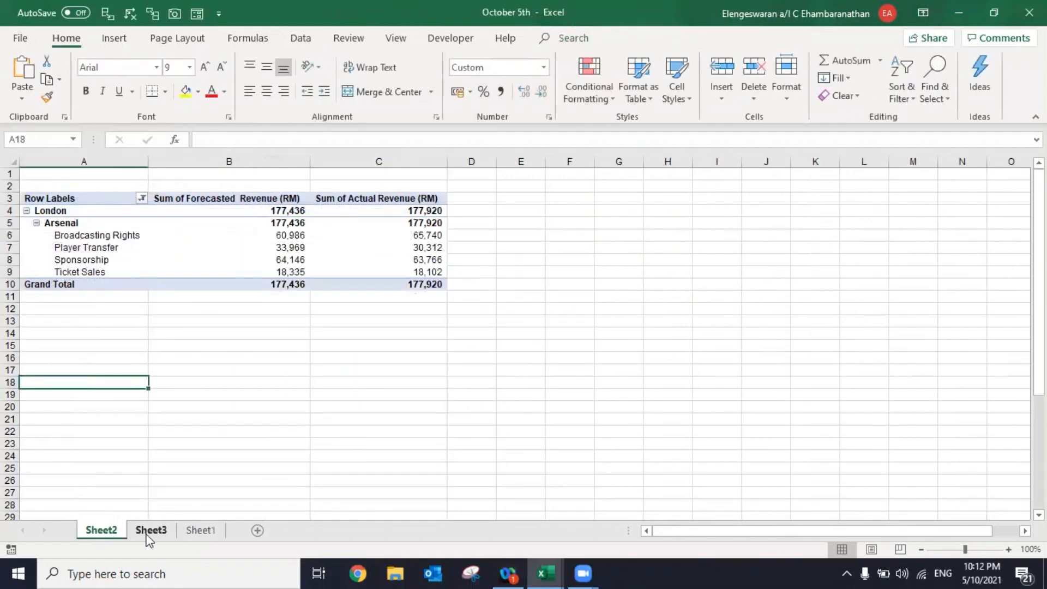
pyautogui.click(149, 531)
pyautogui.click(219, 262)
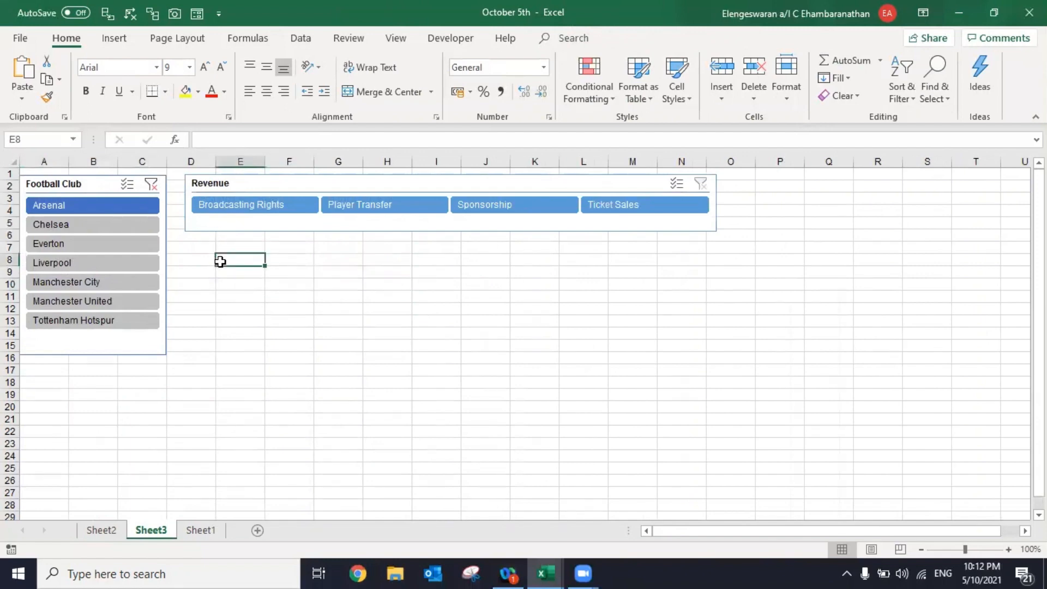
pyautogui.hotkey('ctrl', 'v')
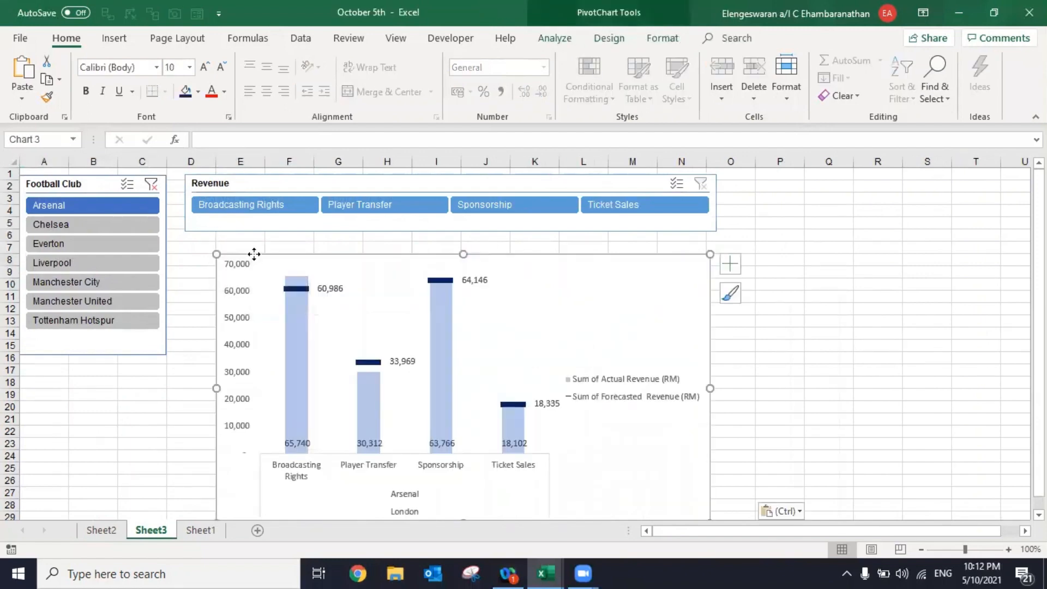
pyautogui.moveTo(253, 254); pyautogui.dragTo(220, 234)
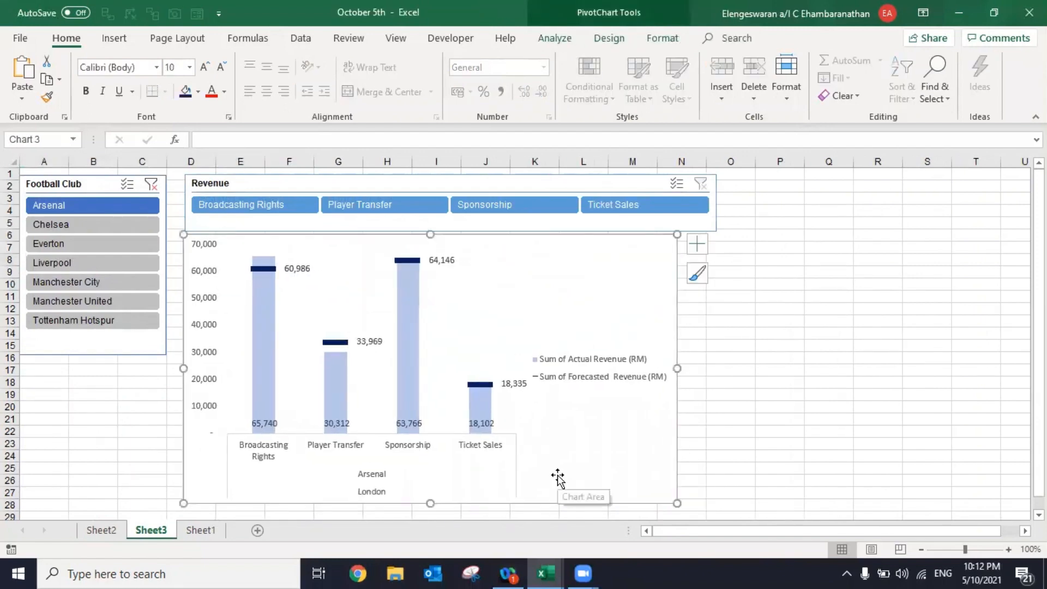
pyautogui.moveTo(677, 504); pyautogui.dragTo(713, 500)
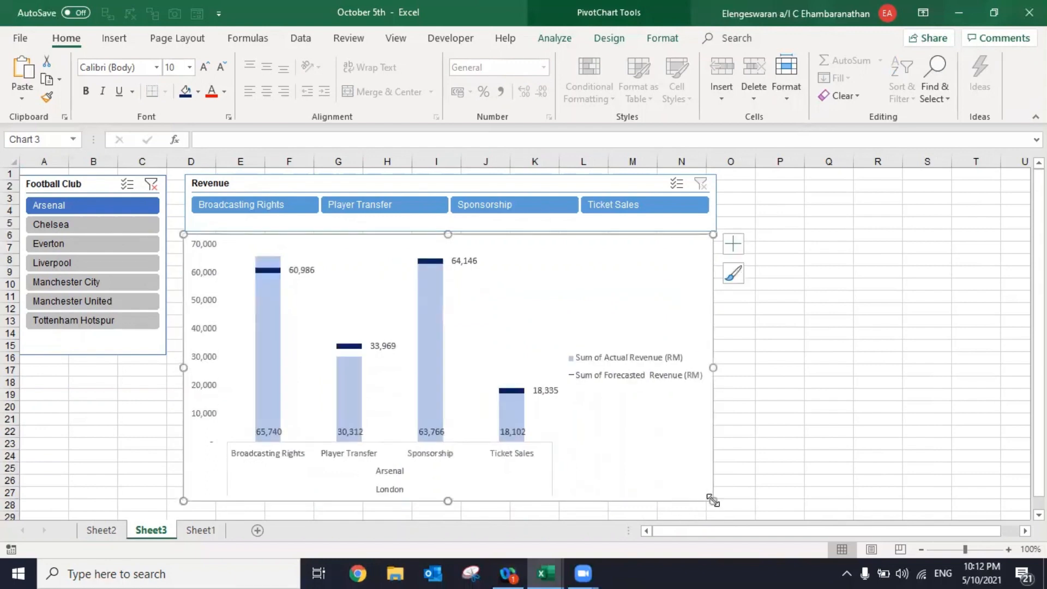
# - Test the slicers by filtering the chart to Manchester City, Player Transfer revenue, Liverpool and finally Arsenal
pyautogui.click(65, 286)
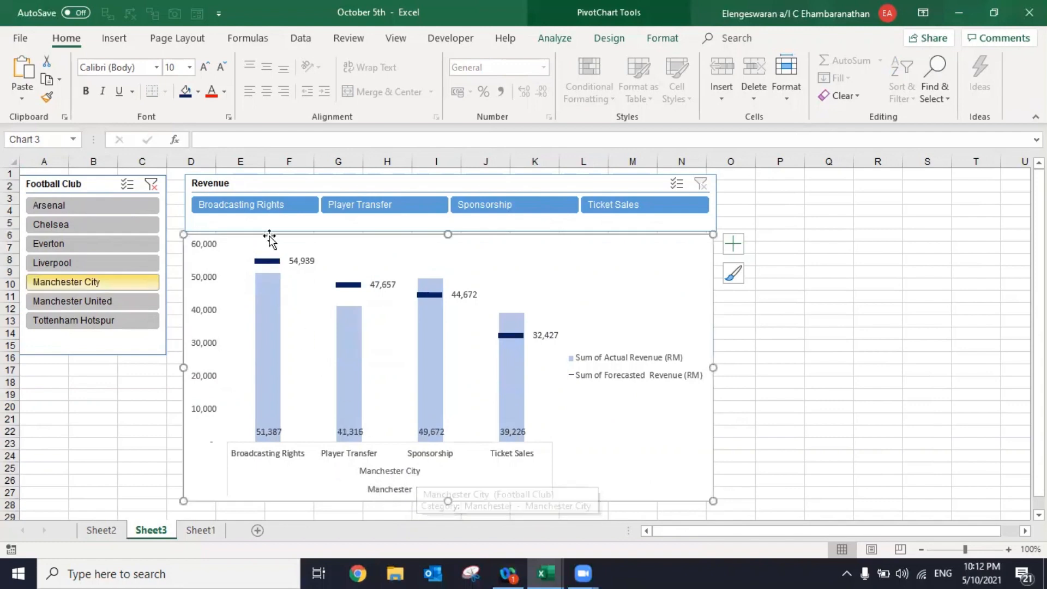
pyautogui.moveTo(267, 342)
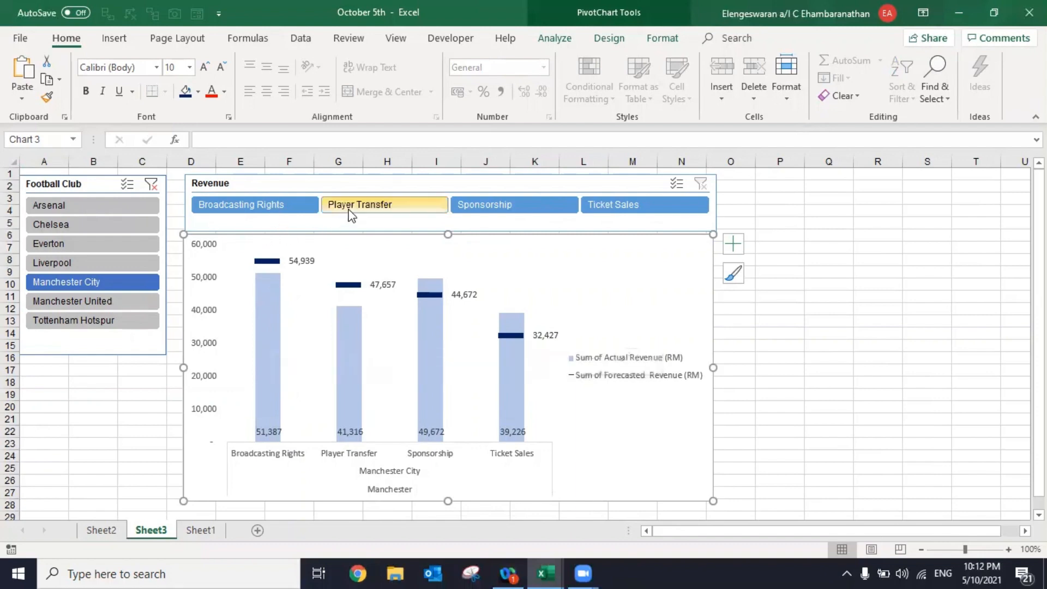
pyautogui.click(349, 210)
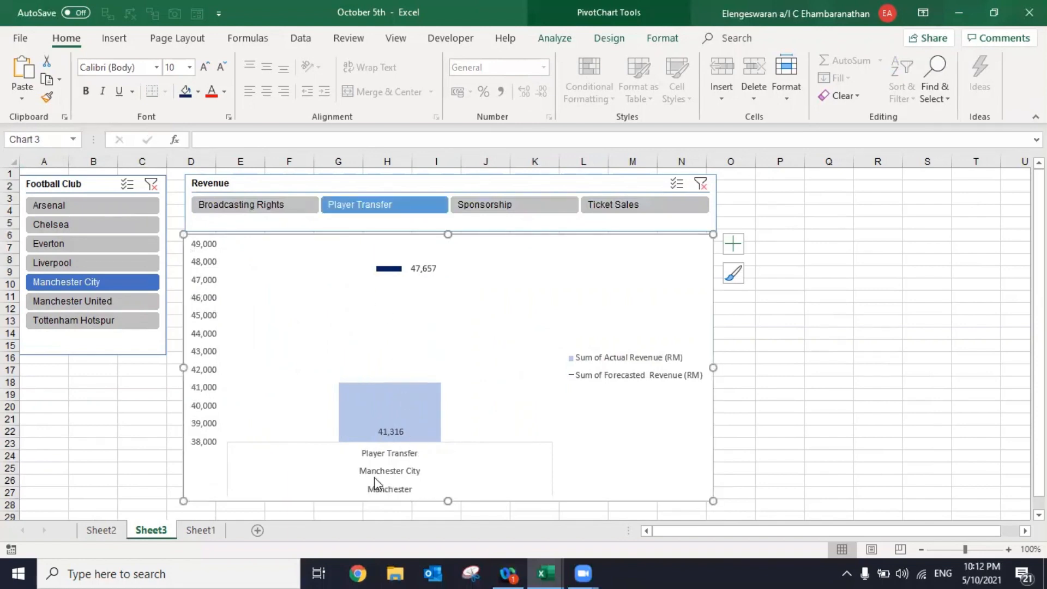
pyautogui.click(75, 267)
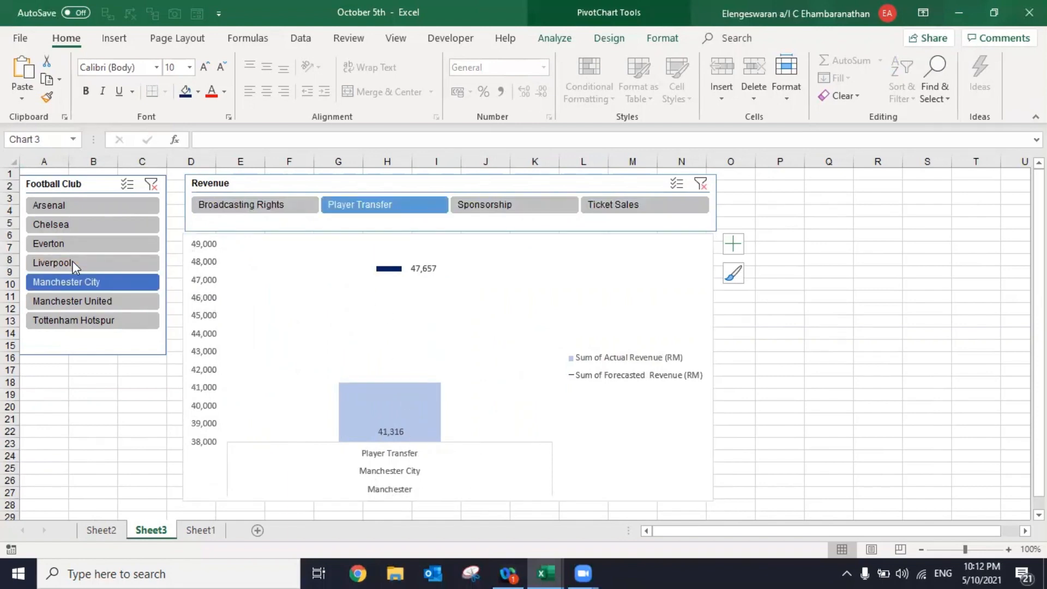
pyautogui.click(305, 410)
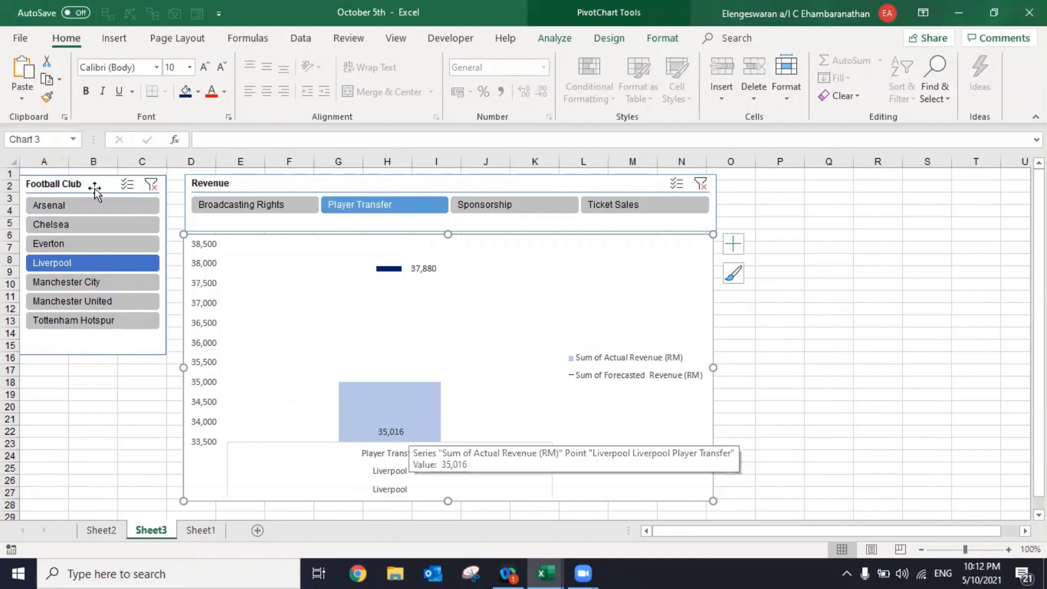
pyautogui.click(91, 207)
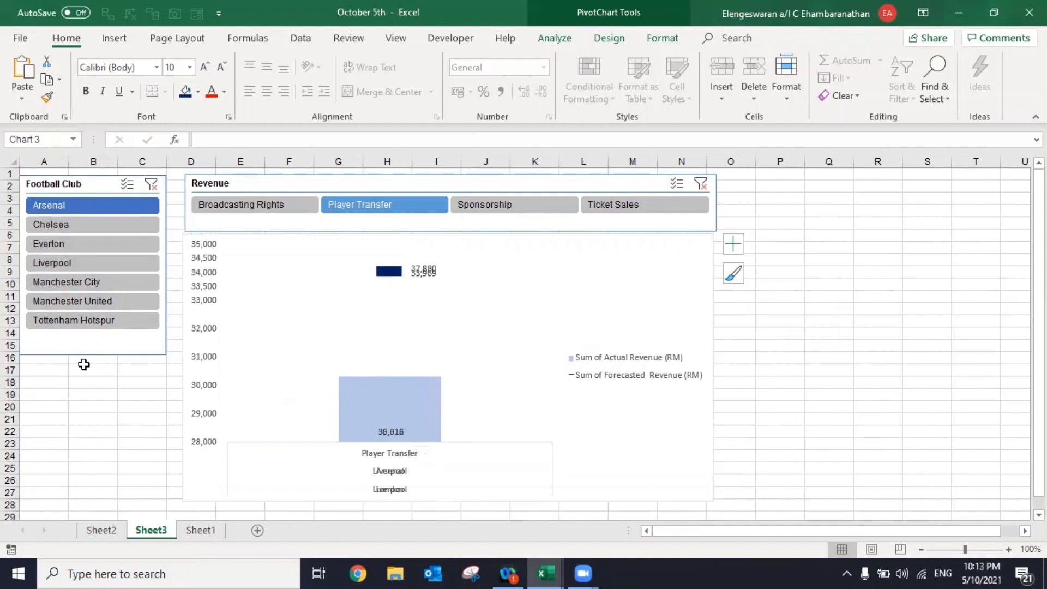
# - Hide the gridlines on Sheet3 to give the dashboard a plain background
pyautogui.moveTo(771, 189); pyautogui.dragTo(934, 392)
pyautogui.click(807, 262)
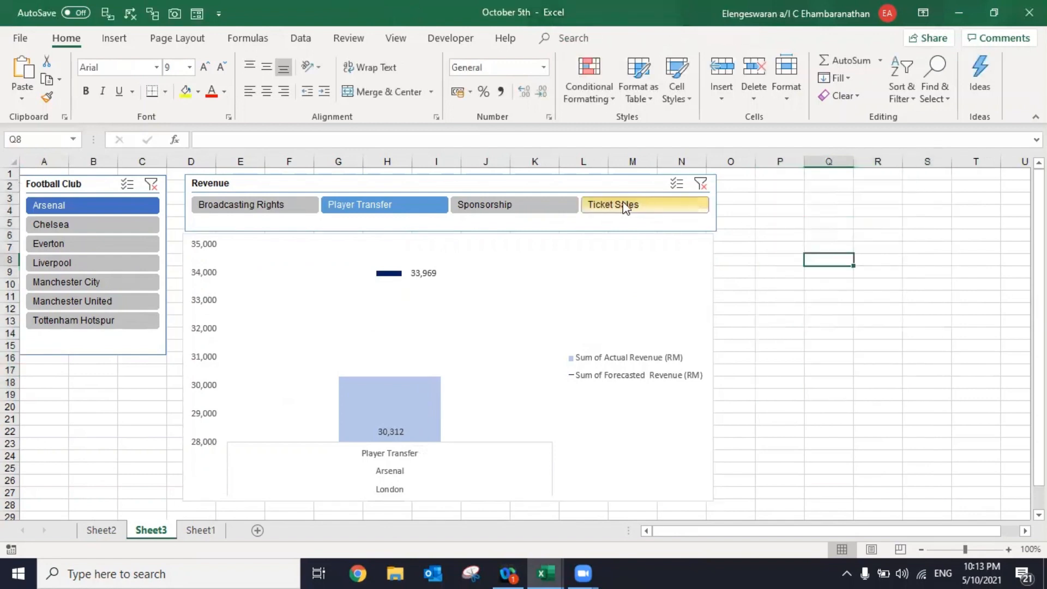
pyautogui.click(395, 39)
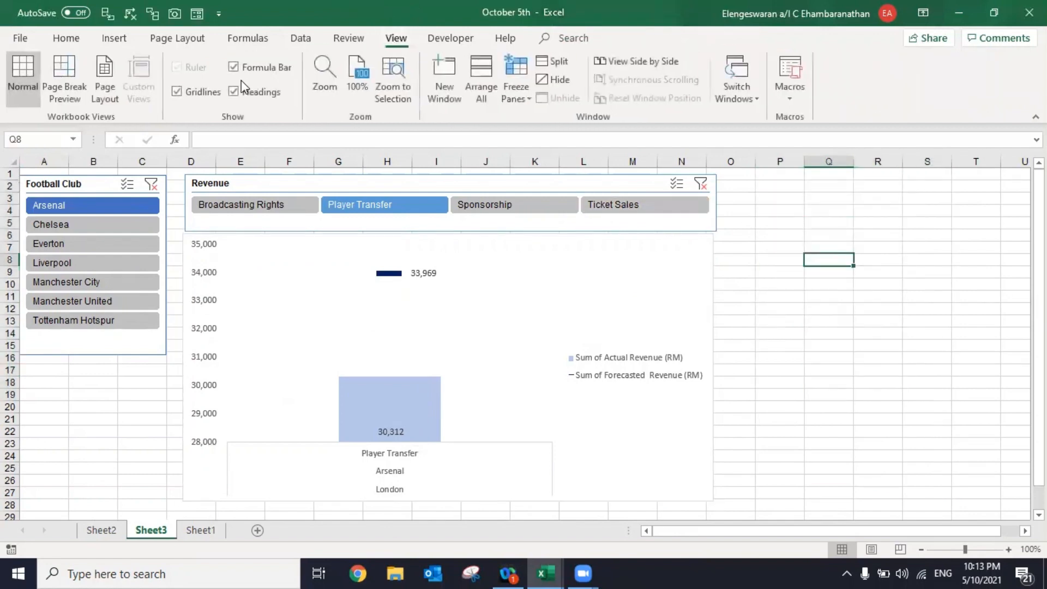
pyautogui.click(177, 91)
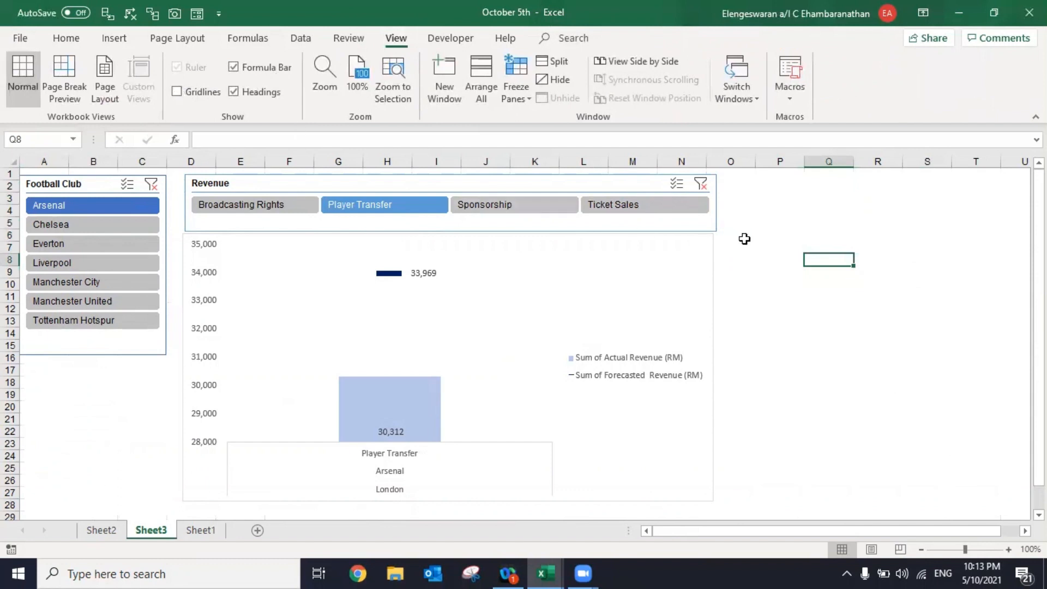
pyautogui.click(761, 246)
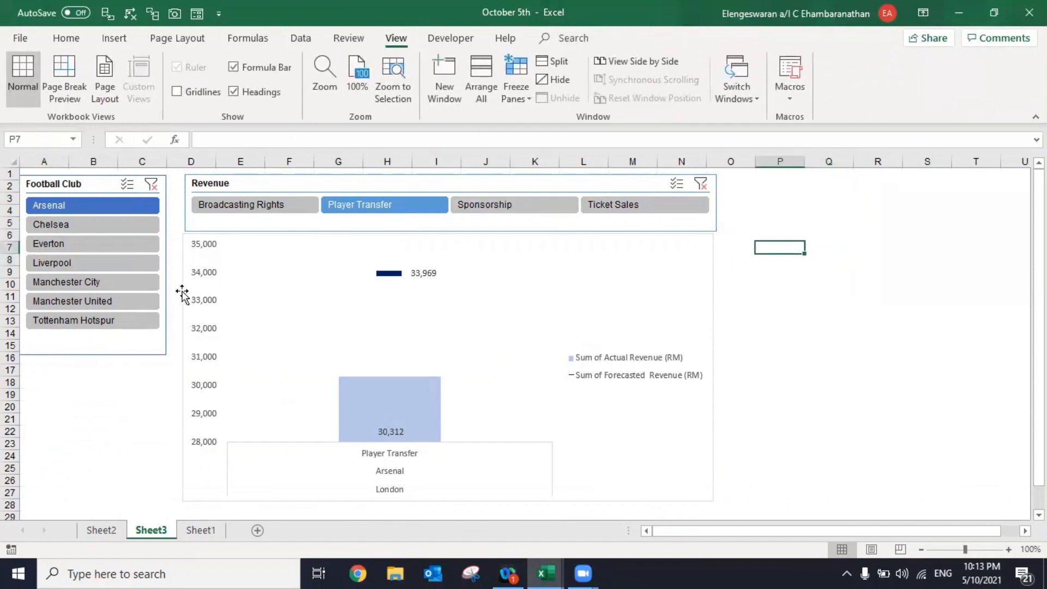